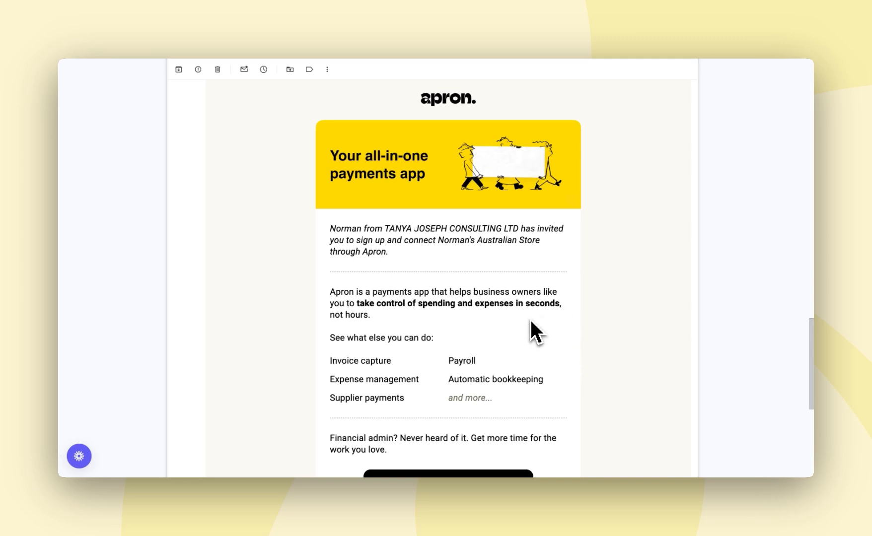
# - Accept the Apron invitation from the email and complete the signup for the connected store
pyautogui.scroll(-2, 531, 322)
pyautogui.scroll(-2, 531, 325)
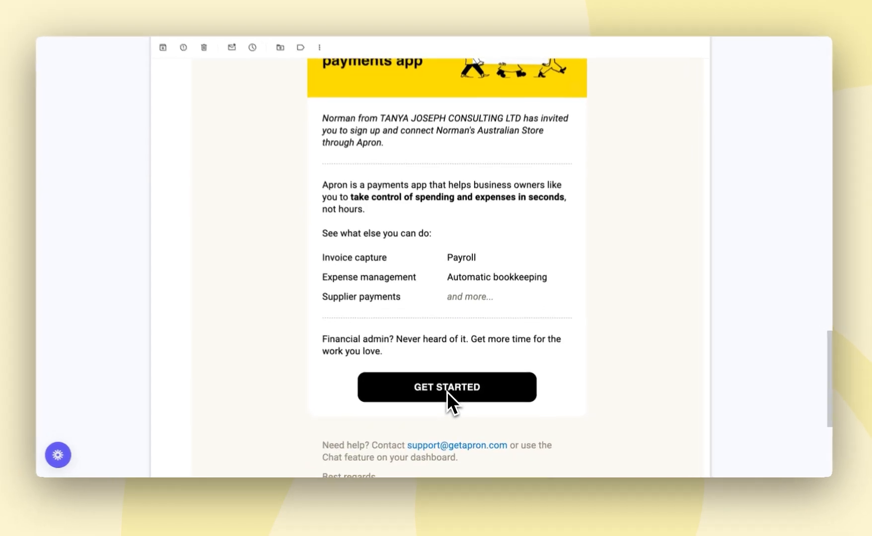
pyautogui.click(448, 388)
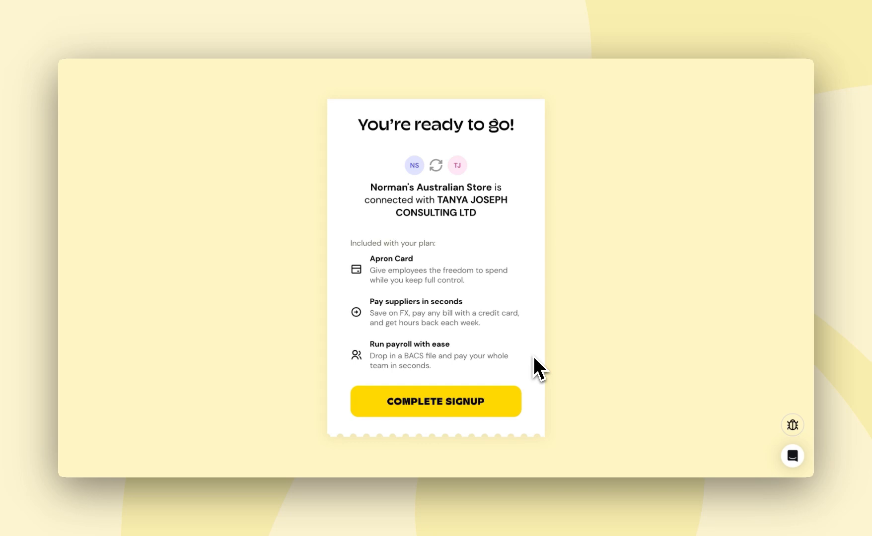
pyautogui.click(431, 406)
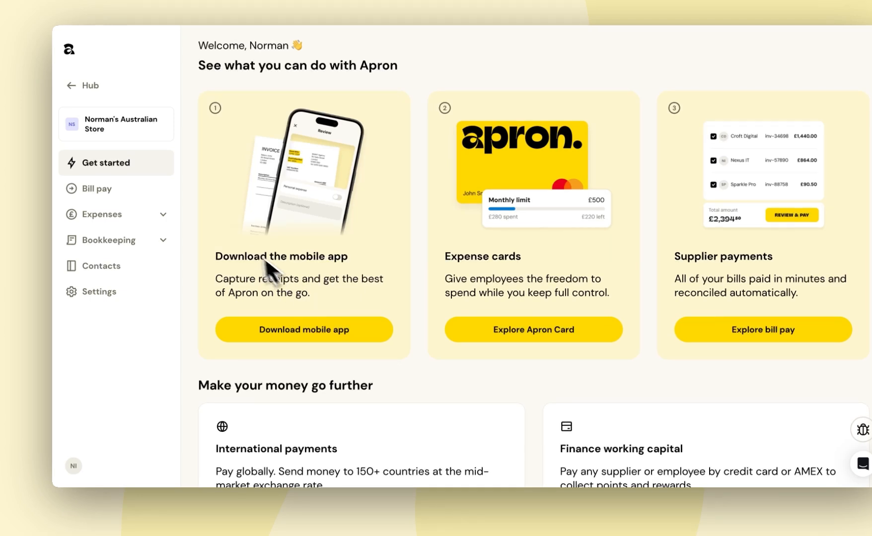
# - Start the Apron Capture setup from the bookkeeping purchases and choose to connect Xero as the accounting app
pyautogui.click(120, 243)
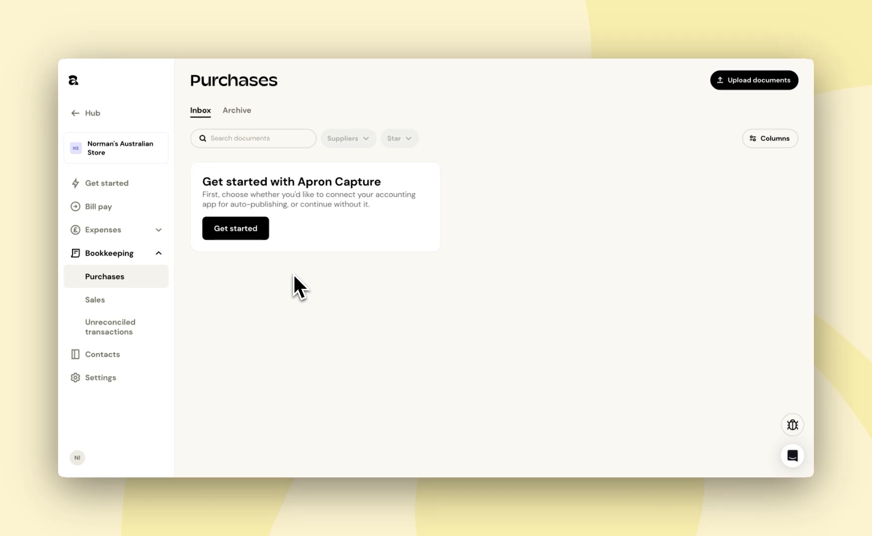
pyautogui.click(236, 235)
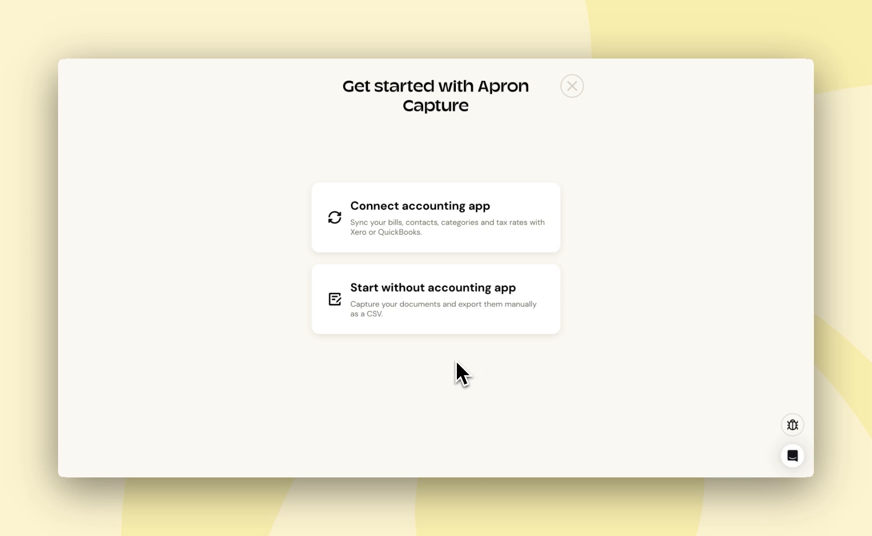
pyautogui.click(433, 224)
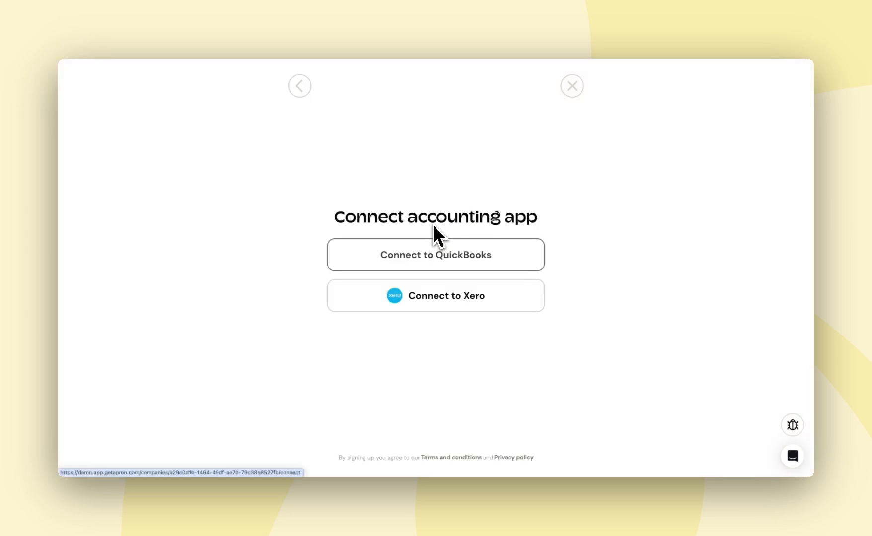
pyautogui.click(449, 302)
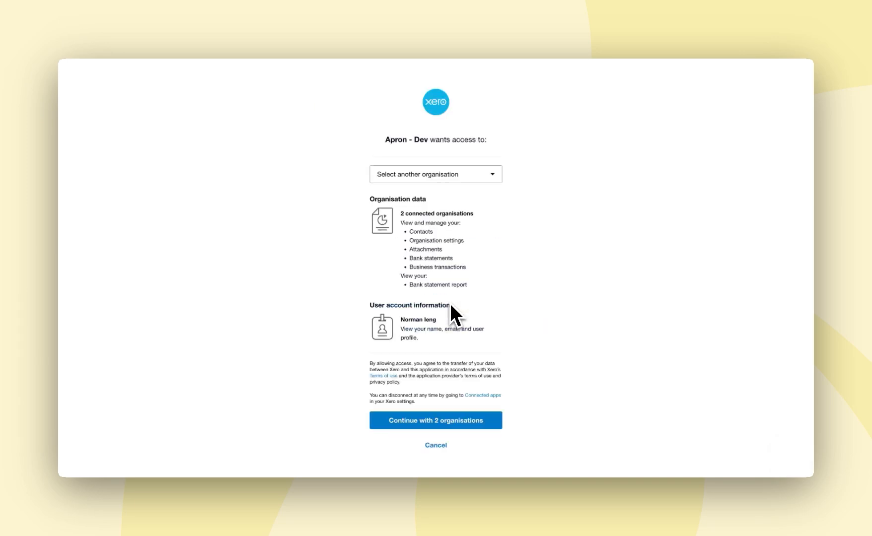
# - Select the organisation to connect, authorise Apron's access in Xero and continue to the bills
pyautogui.click(443, 174)
pyautogui.click(441, 234)
pyautogui.click(441, 420)
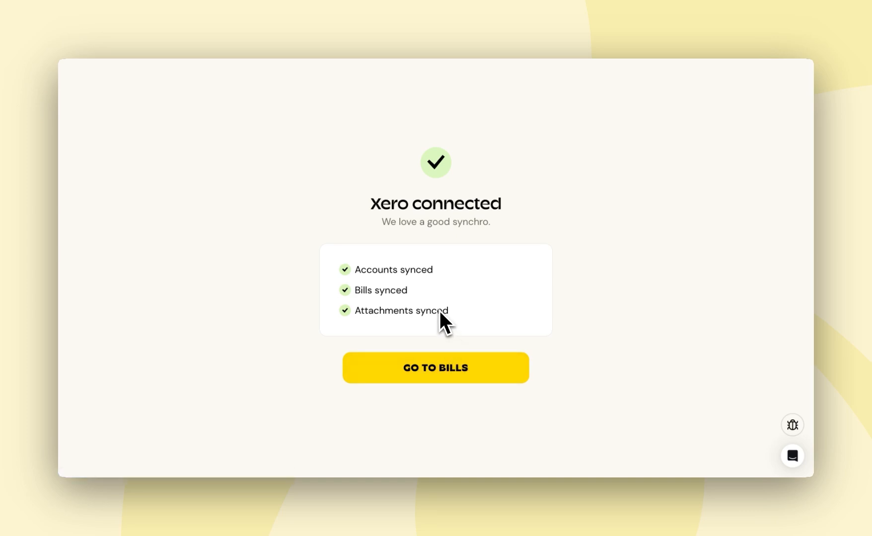
pyautogui.click(431, 367)
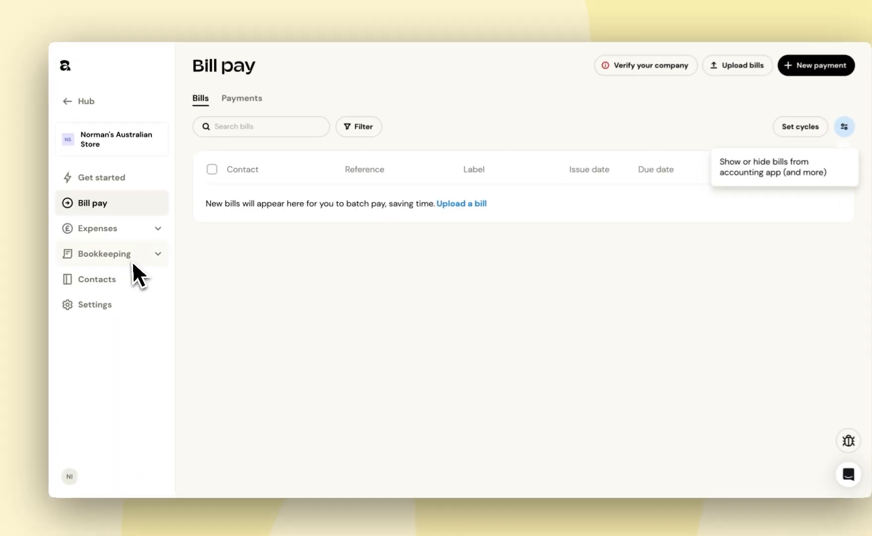
# - Look at the purchases inbox, then view the owner's personal direct email editor in the company member settings and close it
pyautogui.click(131, 257)
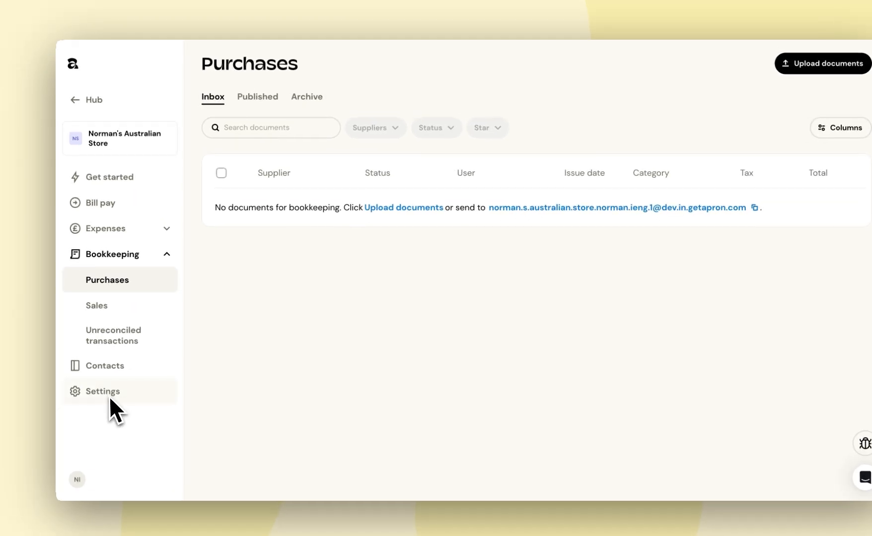
pyautogui.click(110, 397)
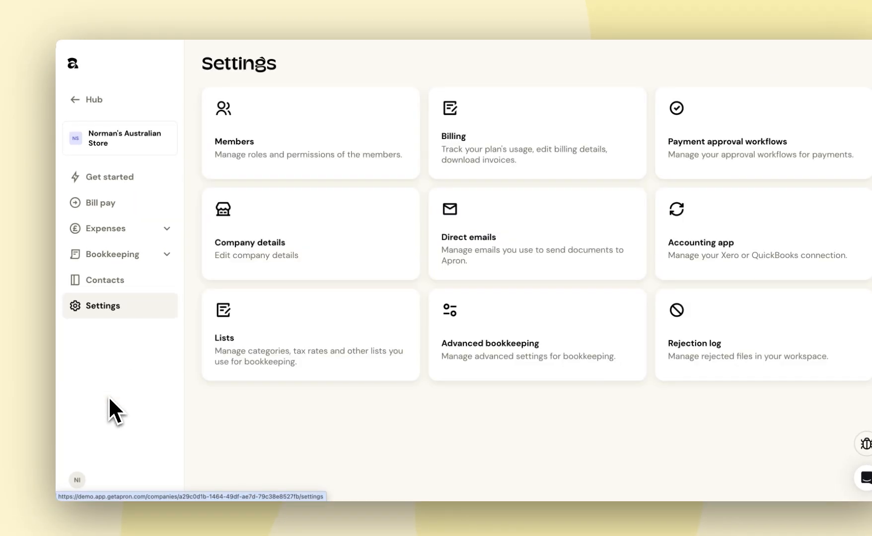
pyautogui.click(267, 151)
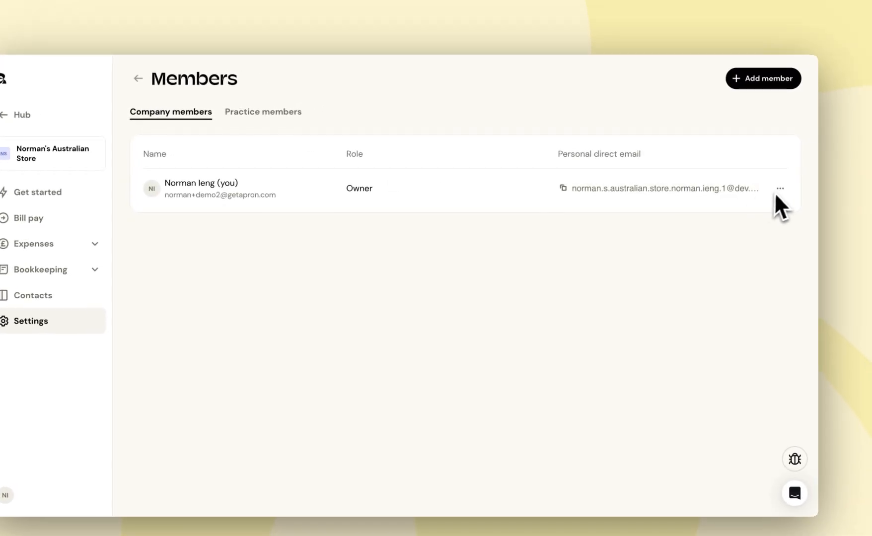
pyautogui.click(779, 189)
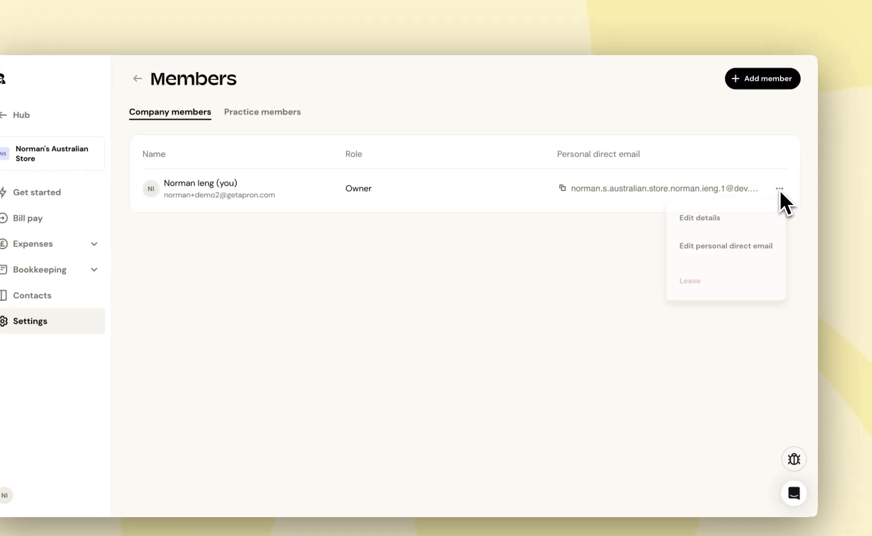
pyautogui.click(740, 246)
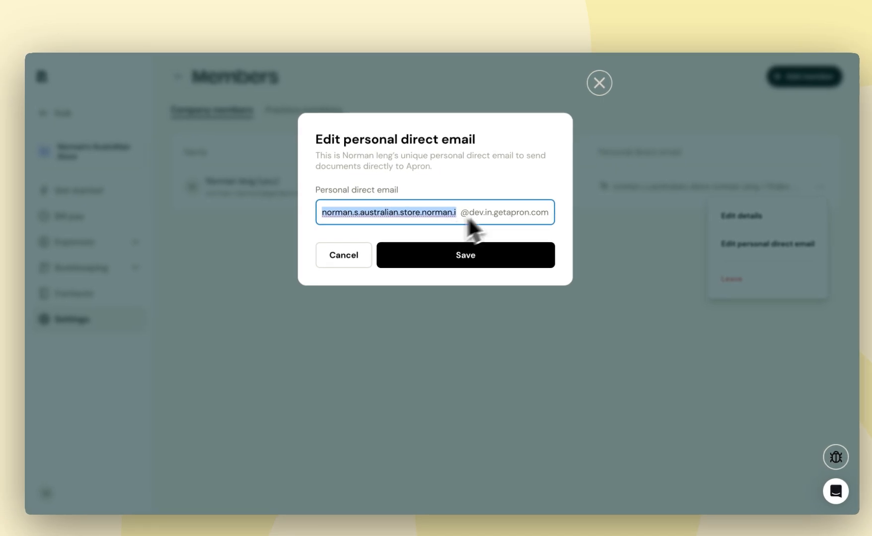
pyautogui.click(596, 86)
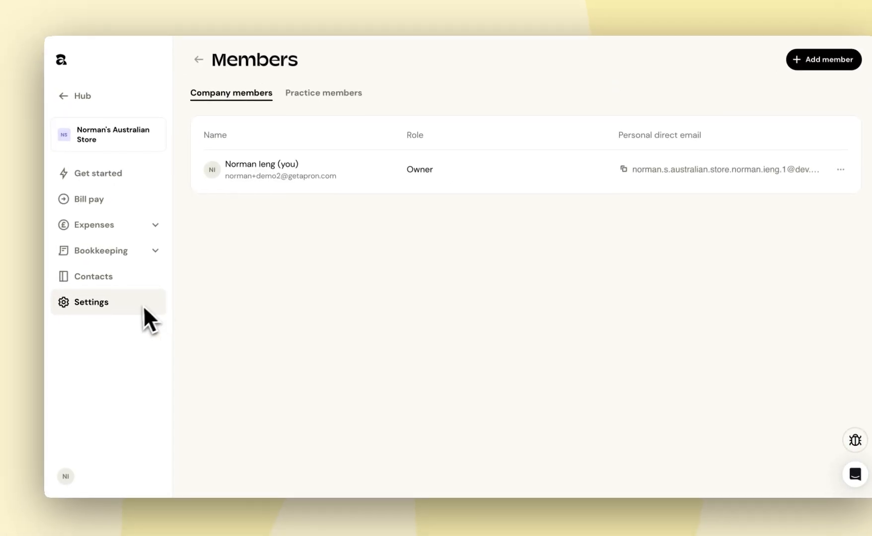
# - View the purchase and sales direct emails in the company settings
pyautogui.click(124, 316)
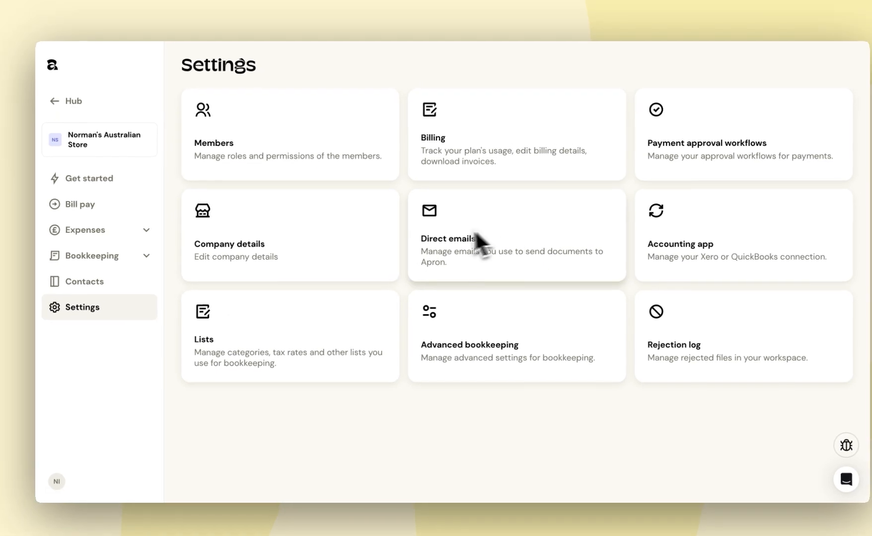
pyautogui.click(507, 245)
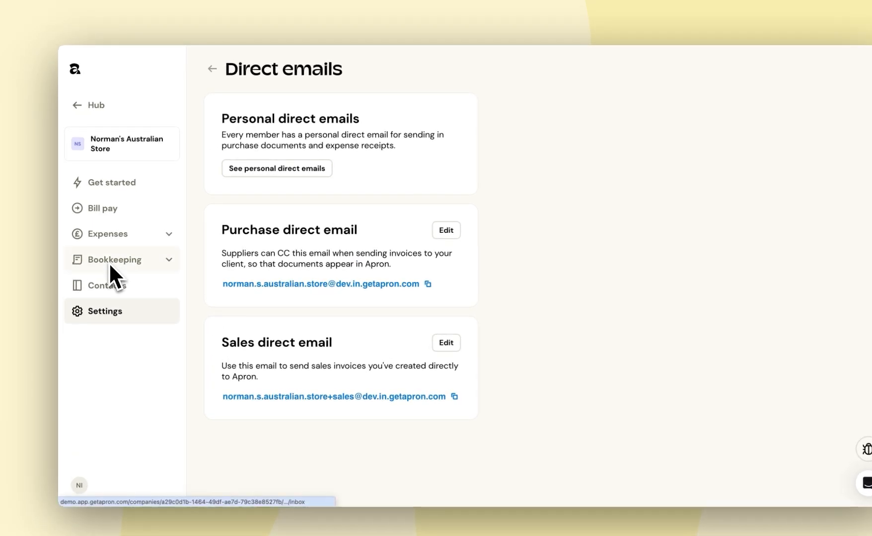
# - Upload Belazu Ingredient co.pdf from the Desktop to the bookkeeping purchases inbox
pyautogui.click(110, 263)
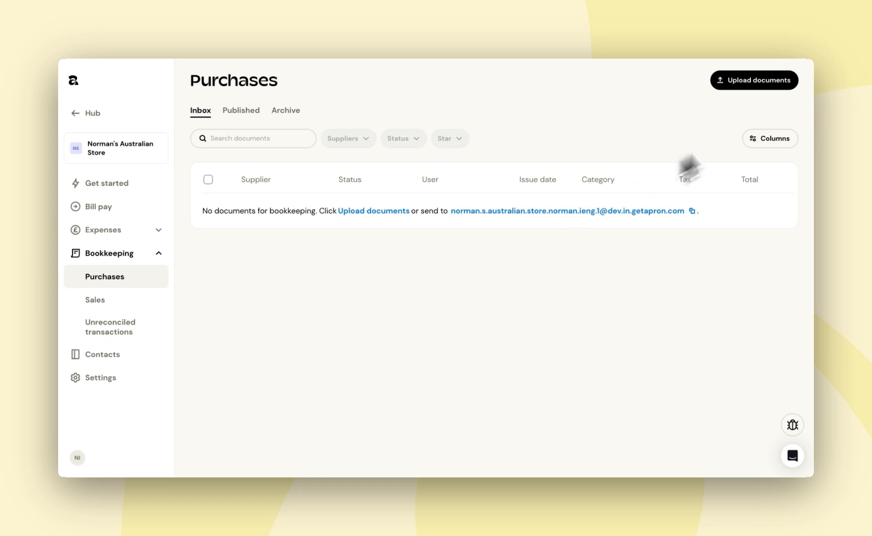
pyautogui.click(767, 85)
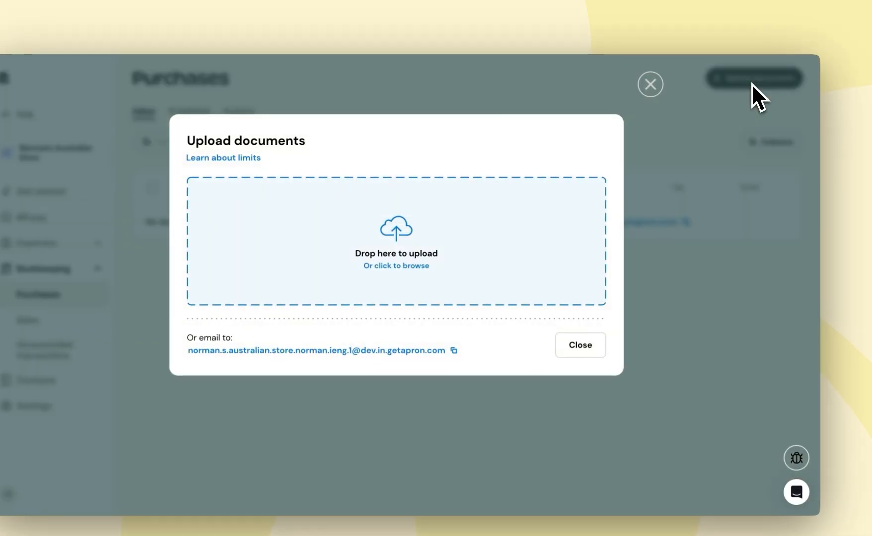
pyautogui.click(408, 278)
pyautogui.click(355, 228)
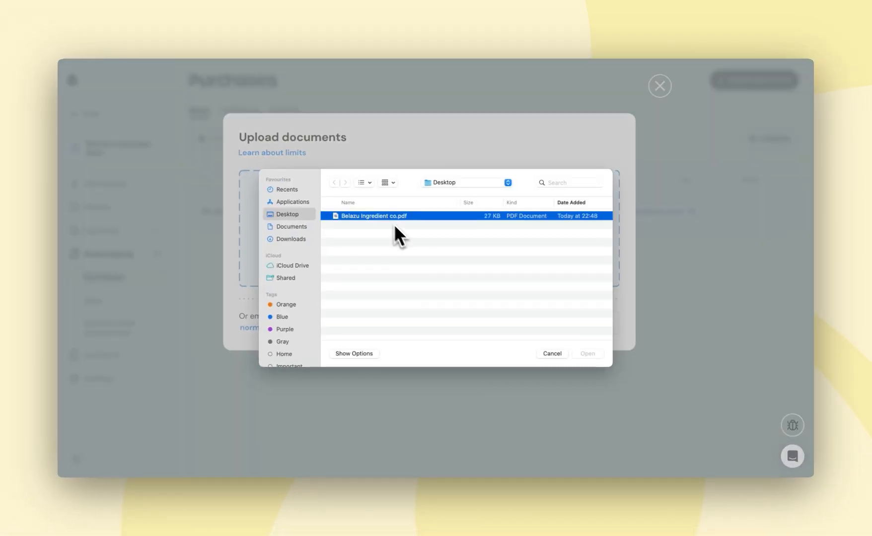
pyautogui.click(587, 354)
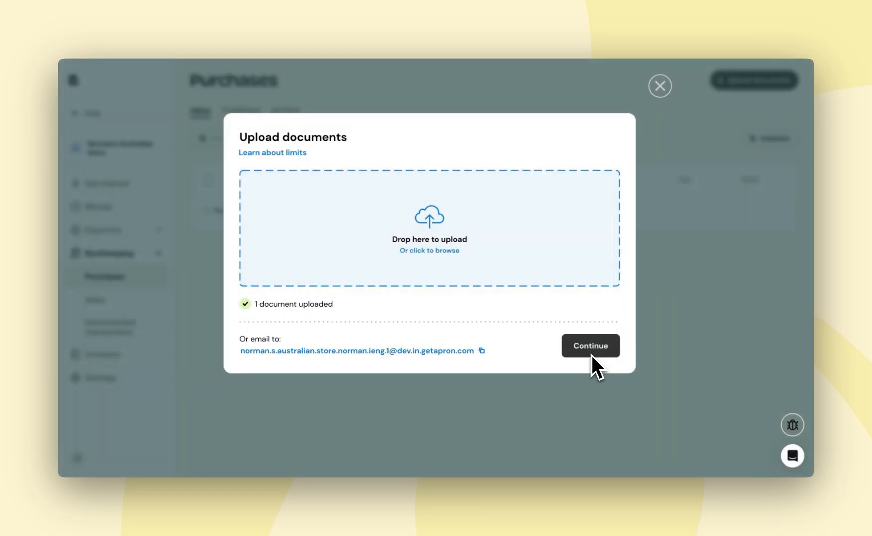
pyautogui.click(600, 352)
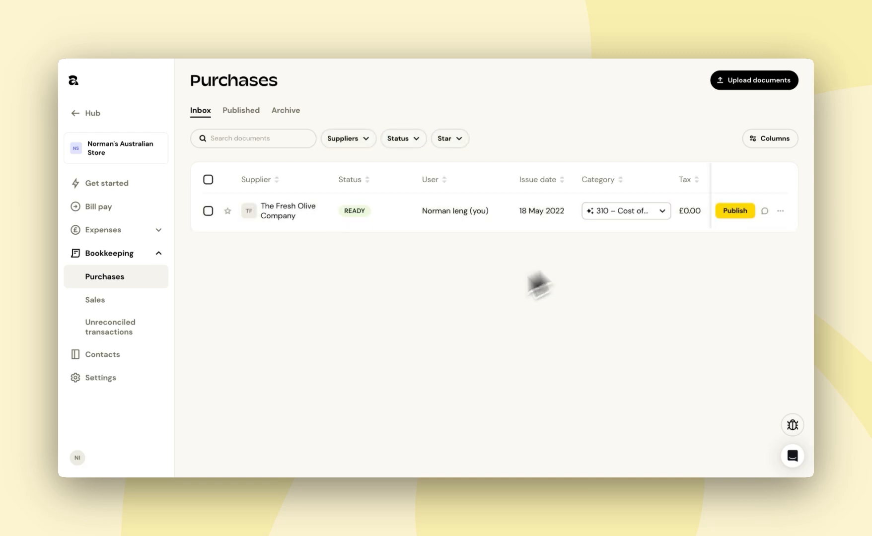
# - Customise the purchases table: hide Issue date, show Region and place it between Status and User, and apply the columns
pyautogui.hscroll(5, 489, 220)
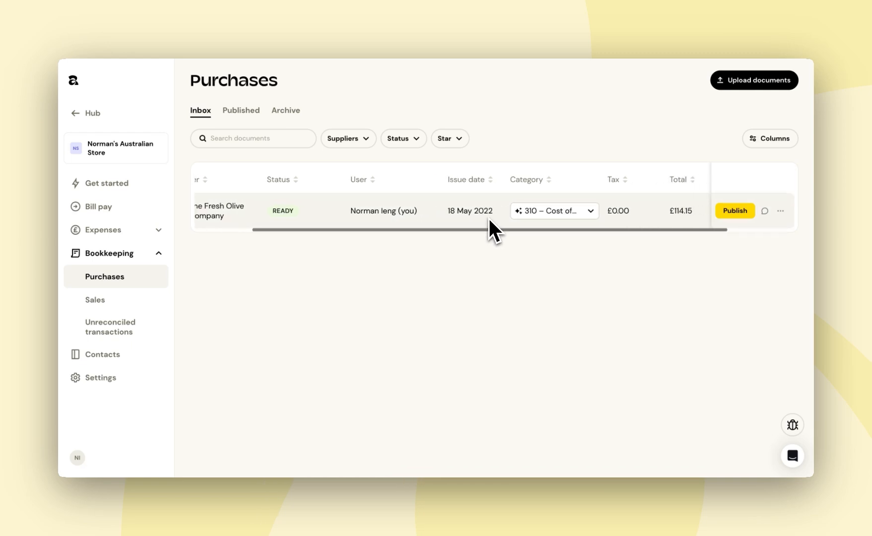
pyautogui.hscroll(-5, 488, 218)
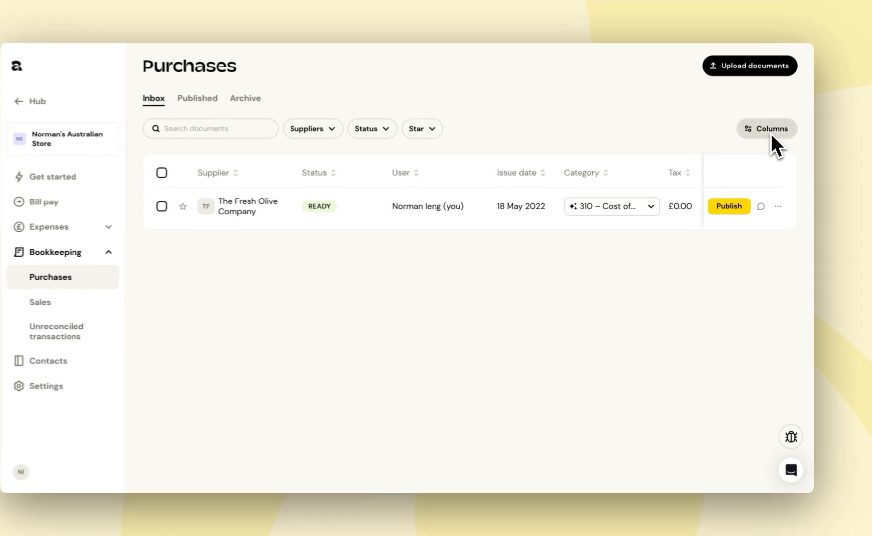
pyautogui.click(771, 130)
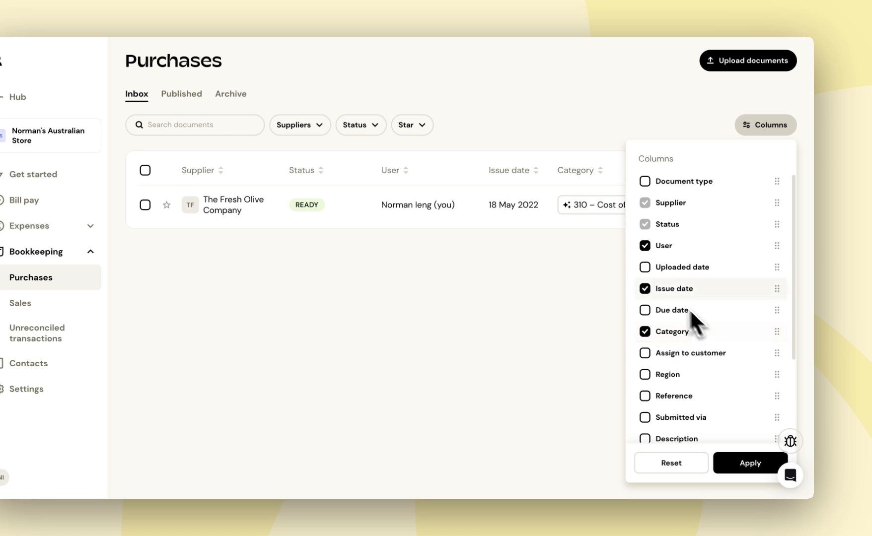
pyautogui.click(646, 290)
pyautogui.click(645, 375)
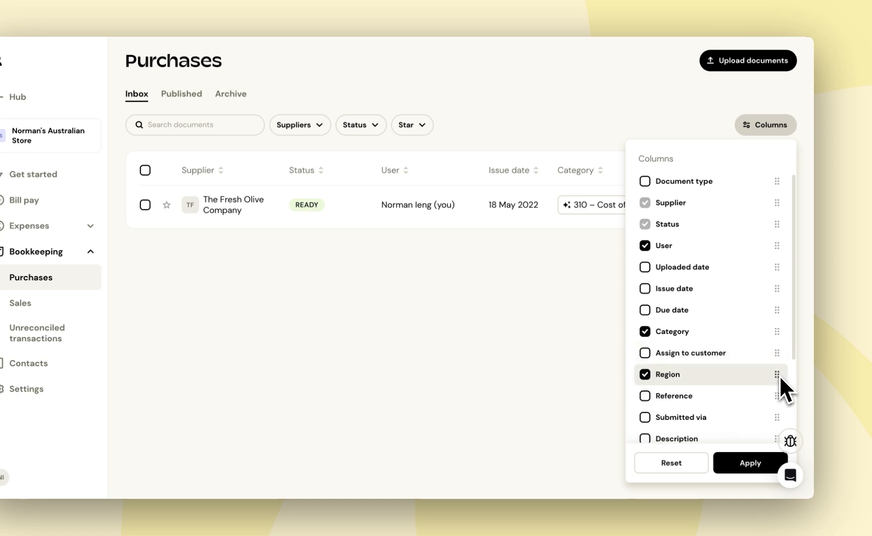
pyautogui.moveTo(777, 376); pyautogui.dragTo(765, 244)
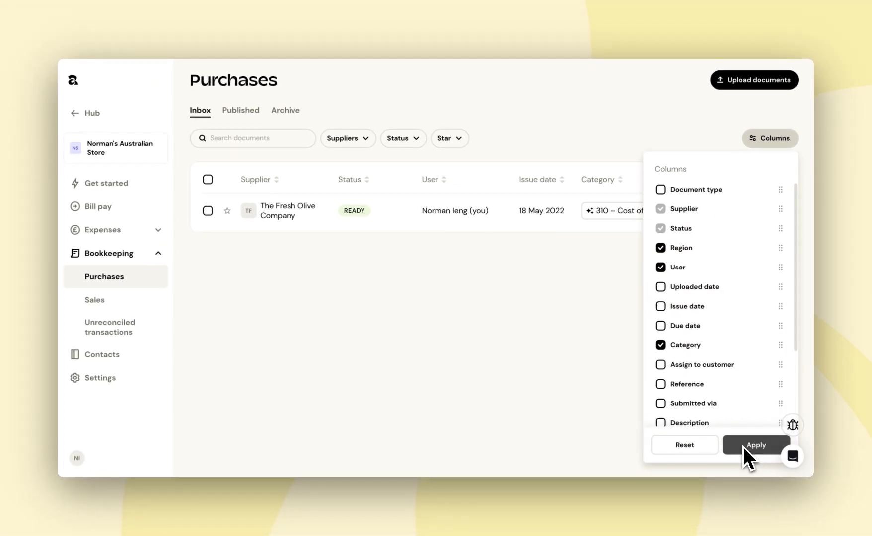
pyautogui.click(752, 457)
# - Look at the Region choices for The Fresh Olive Company document and close them
pyautogui.click(497, 213)
pyautogui.click(496, 212)
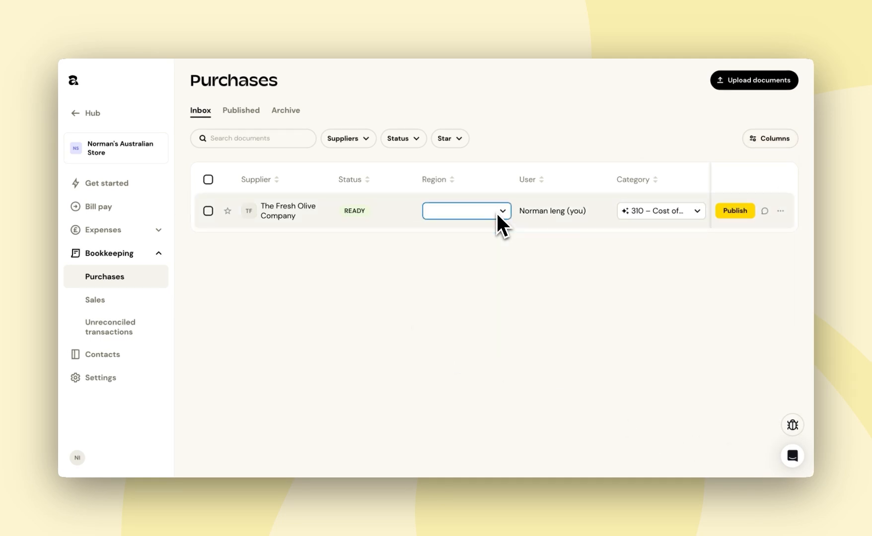
pyautogui.click(445, 411)
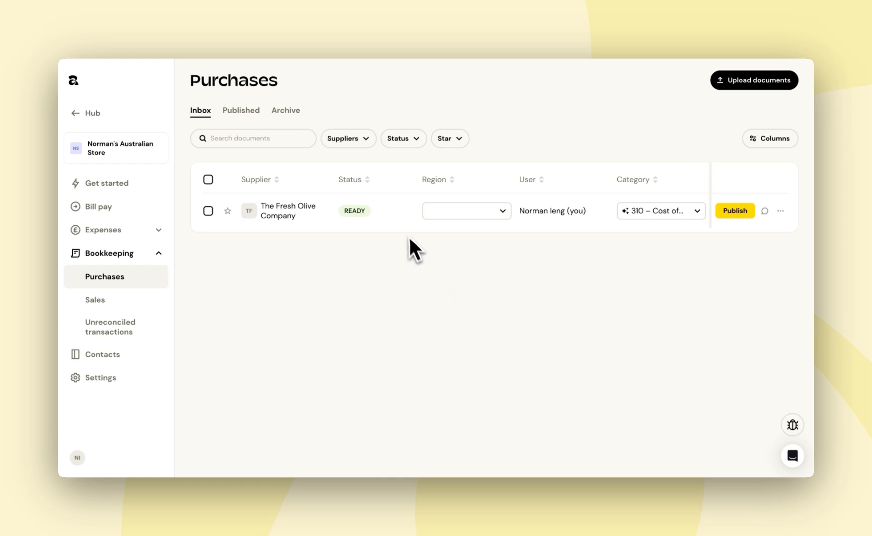
# - Open The Fresh Olive Company document and review its document type, supplier and captured details
pyautogui.click(379, 210)
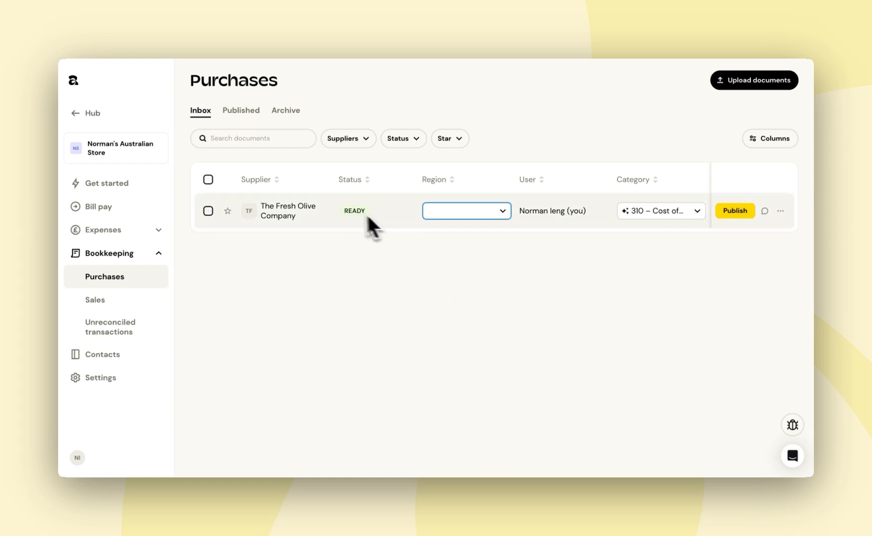
pyautogui.click(398, 222)
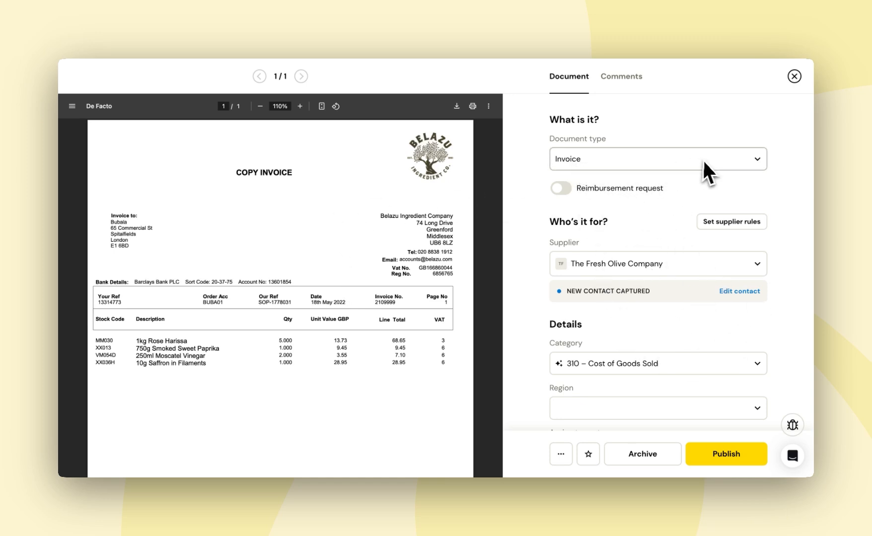
pyautogui.scroll(-2, 624, 264)
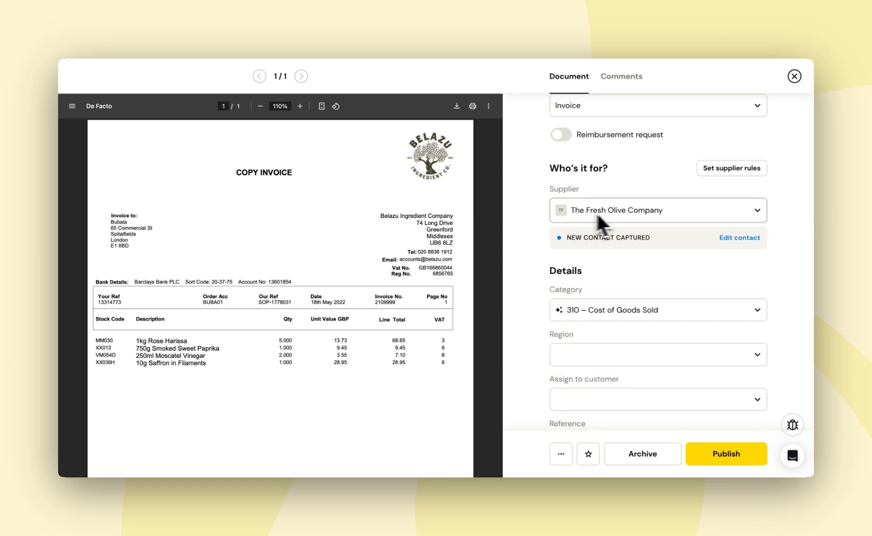
pyautogui.scroll(-3, 670, 280)
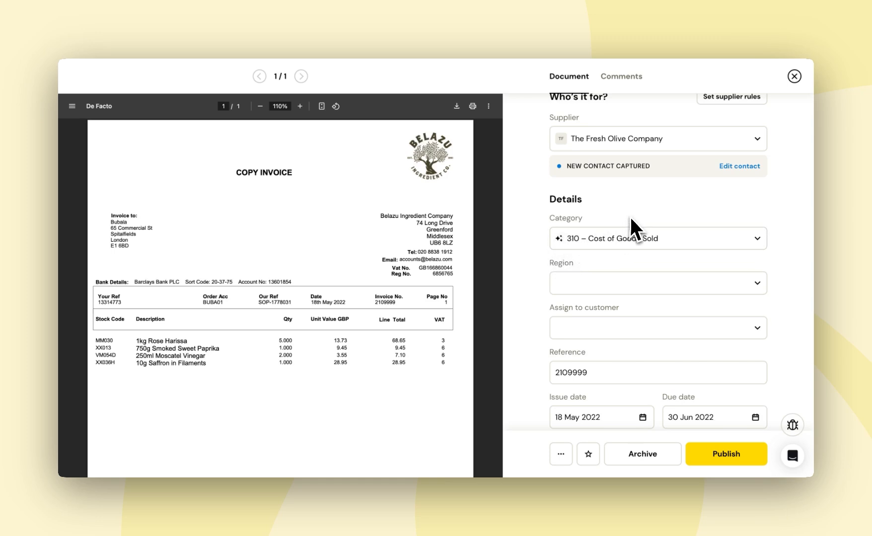
pyautogui.scroll(-1, 630, 217)
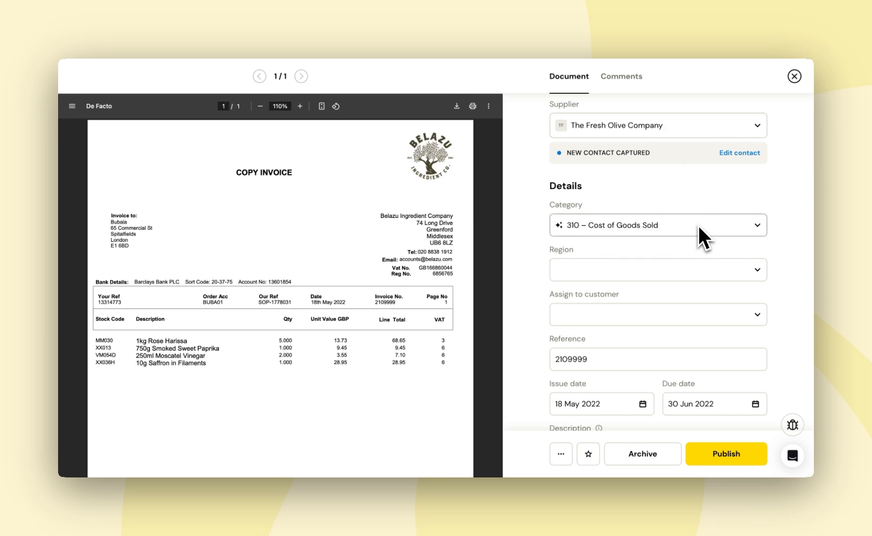
# - Look through the Category choices for the document, both suggested and expense accounts, and close them
pyautogui.click(681, 227)
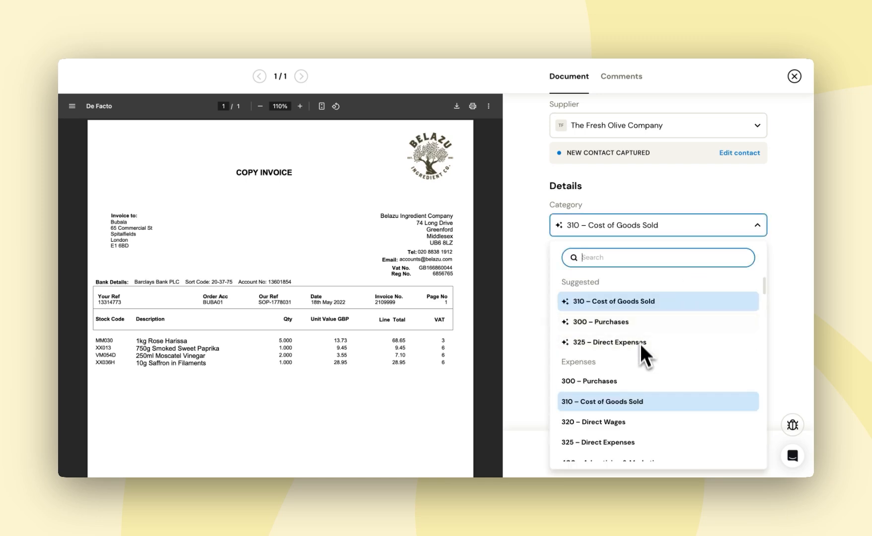
pyautogui.scroll(-2, 638, 383)
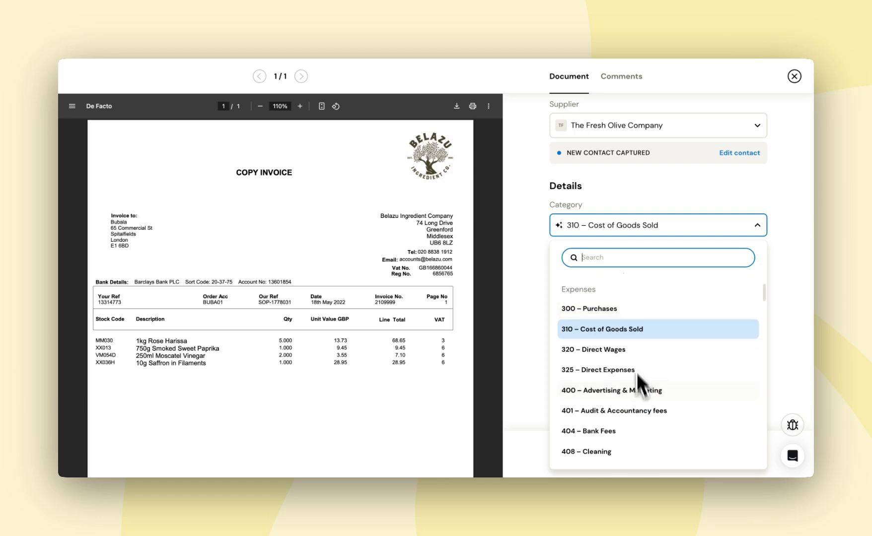
pyautogui.scroll(-3, 617, 411)
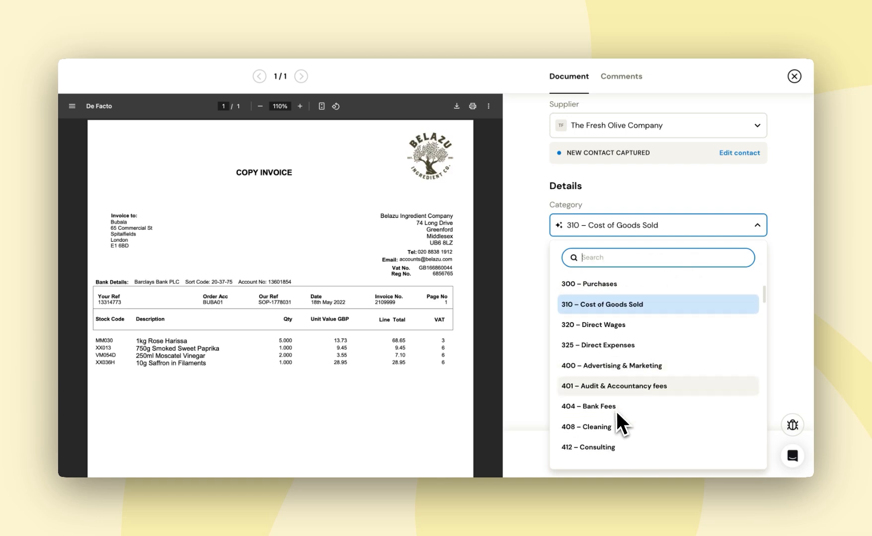
pyautogui.scroll(-2, 617, 412)
pyautogui.scroll(10, 617, 411)
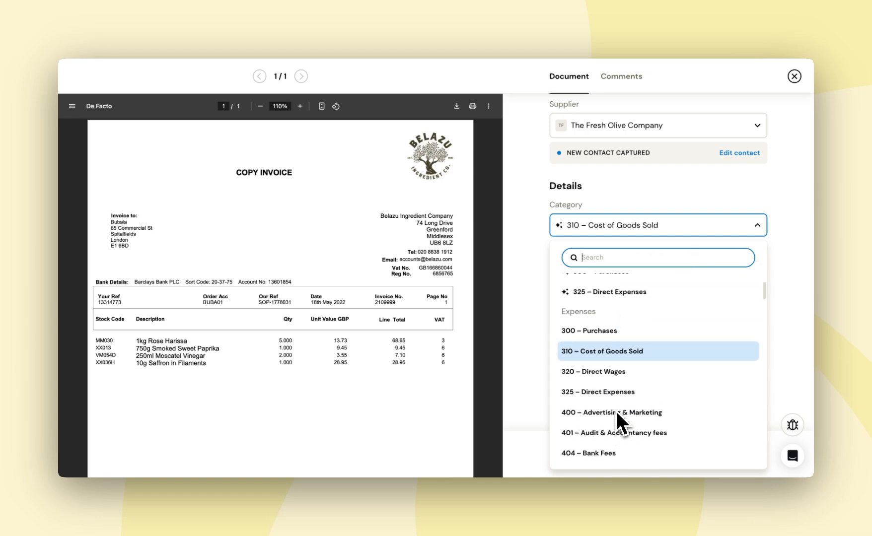
pyautogui.click(782, 245)
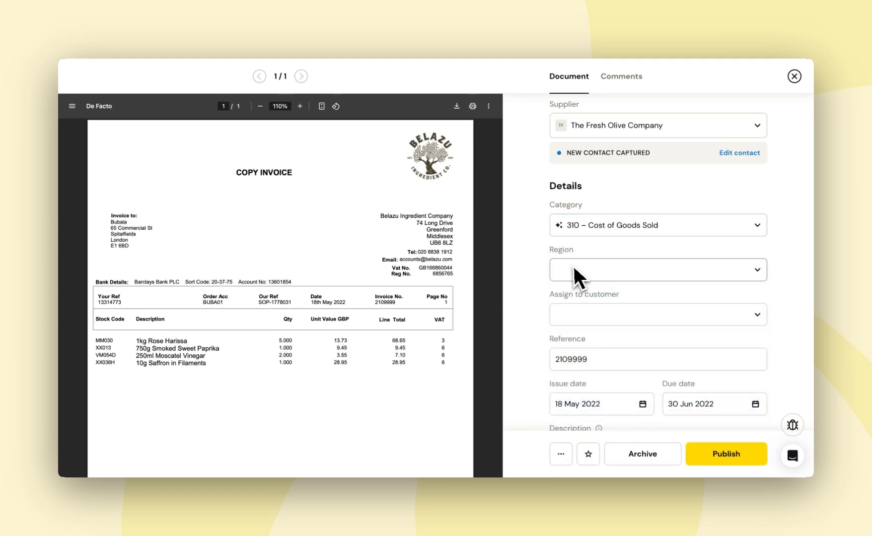
# - Examine the document's reference, dates, description suggestions, amounts, tax and payment details and check them against the line items and totals on the invoice
pyautogui.scroll(-1, 758, 272)
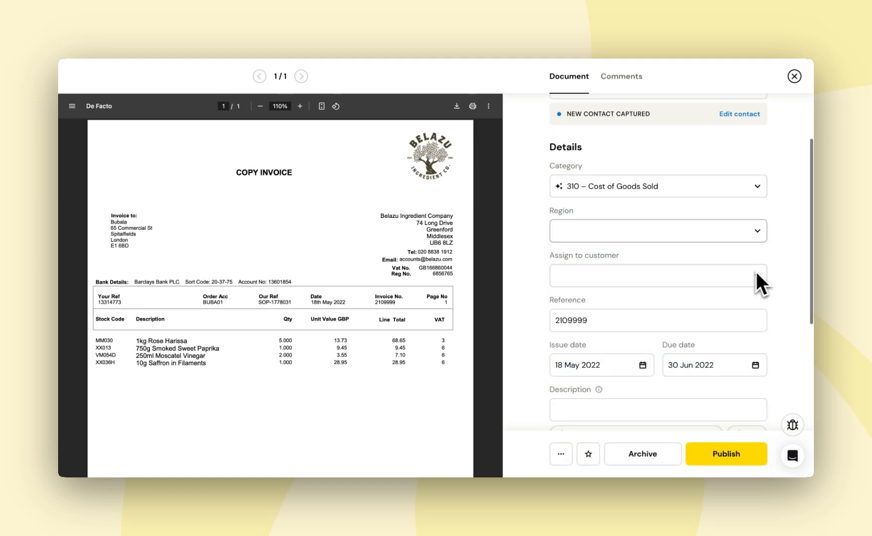
pyautogui.scroll(-2, 758, 294)
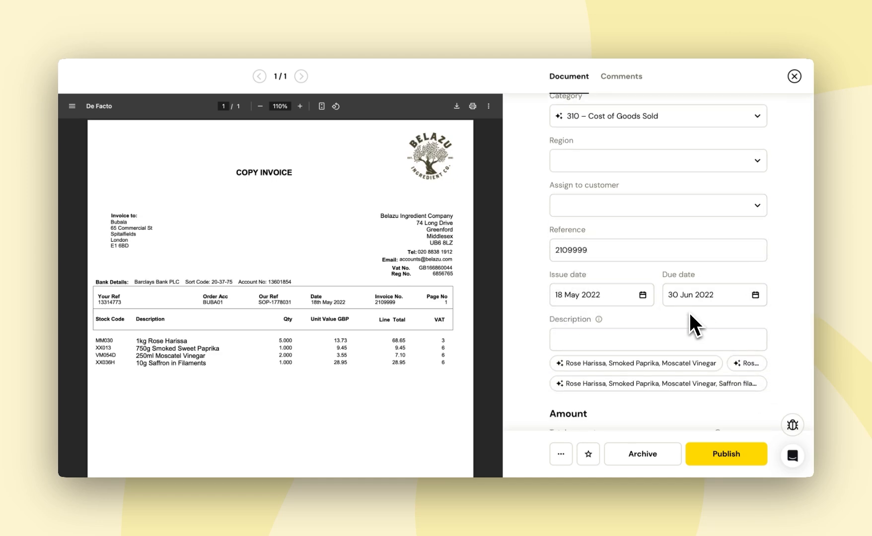
pyautogui.scroll(-2, 689, 313)
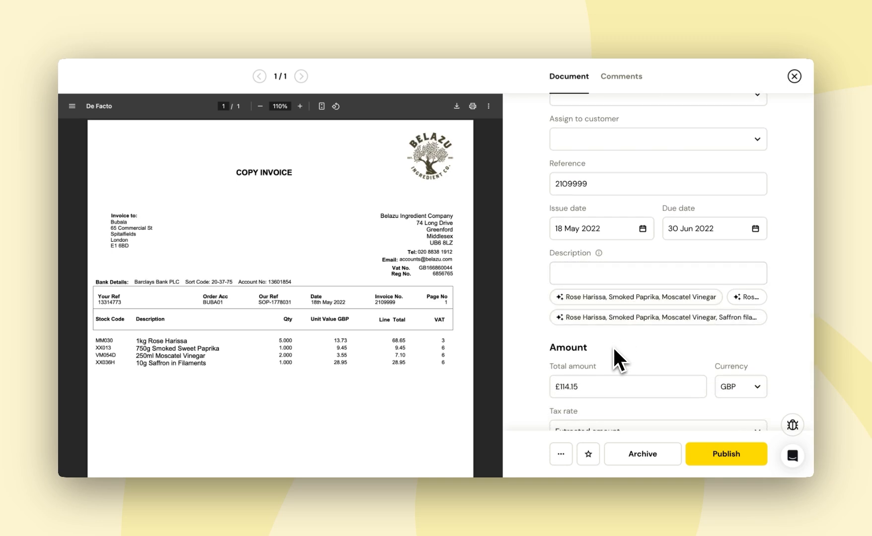
pyautogui.scroll(-1, 614, 349)
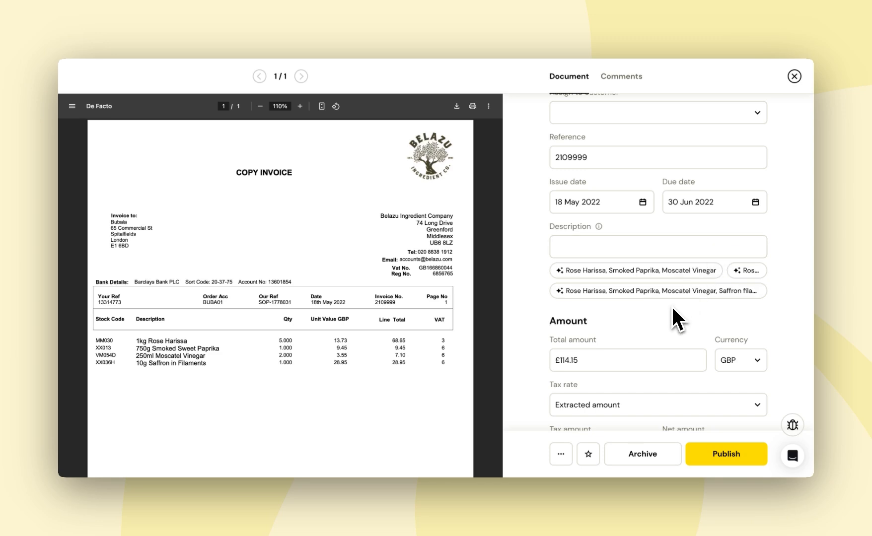
pyautogui.scroll(-2, 673, 309)
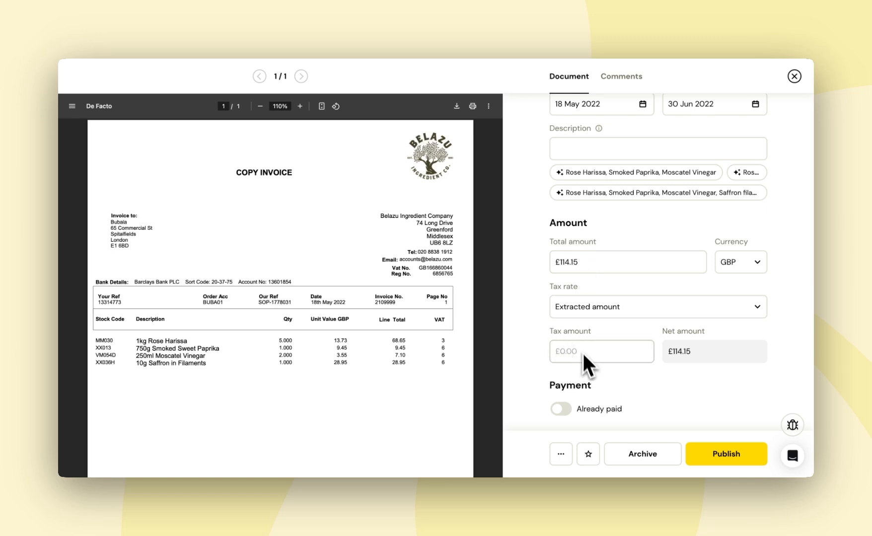
pyautogui.scroll(-3, 410, 378)
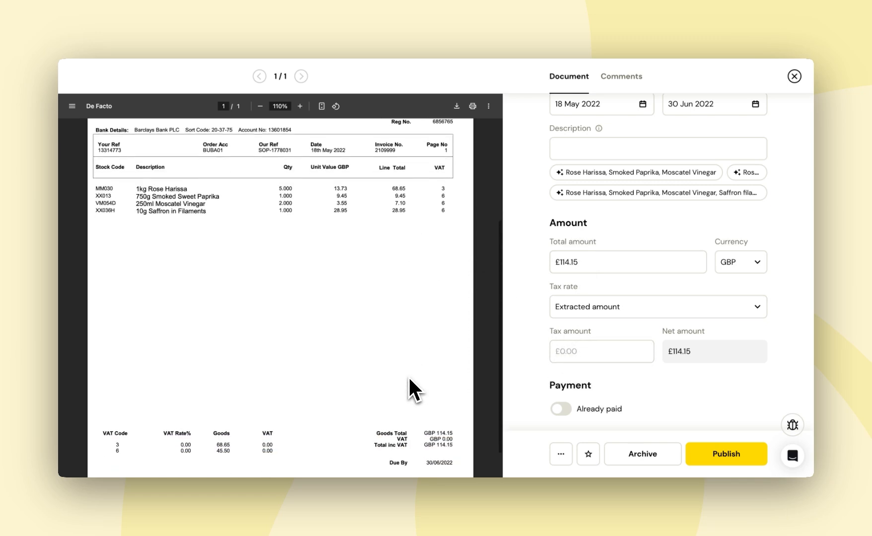
pyautogui.scroll(-1, 409, 379)
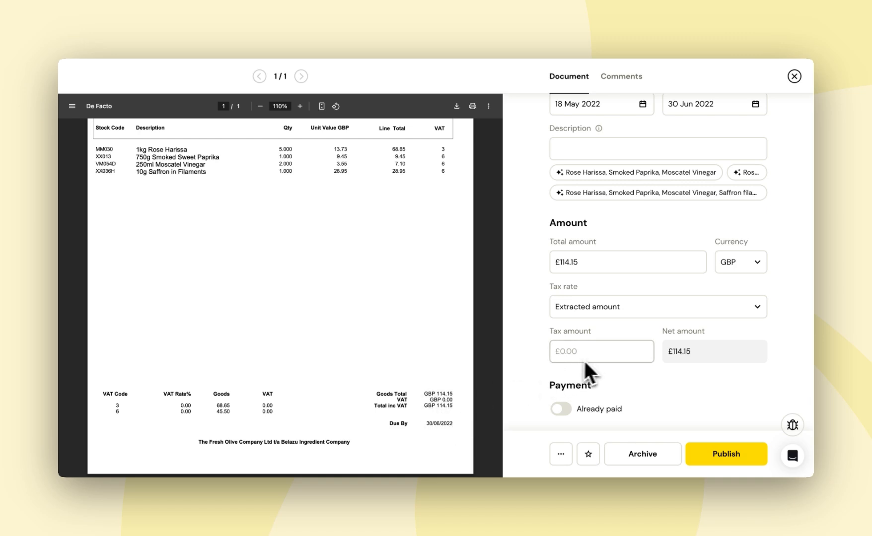
pyautogui.scroll(-2, 680, 388)
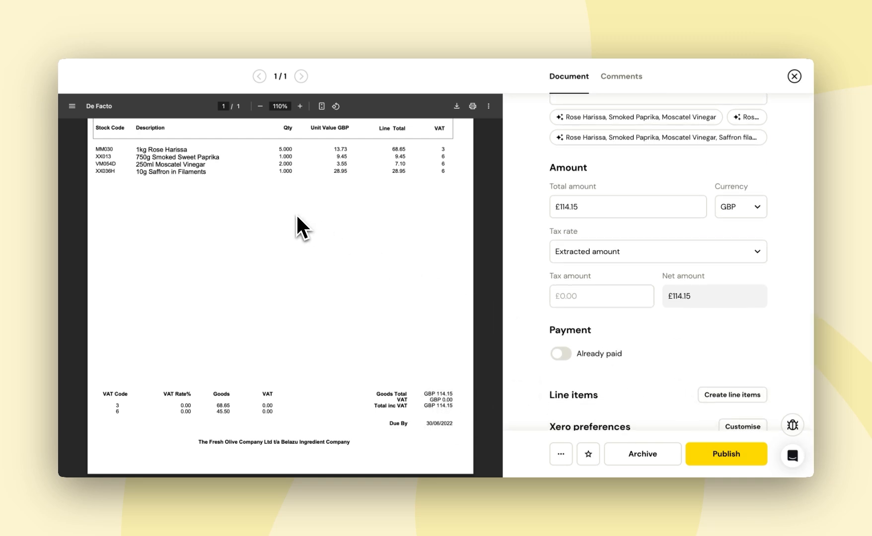
pyautogui.scroll(1, 253, 235)
pyautogui.scroll(1, 253, 236)
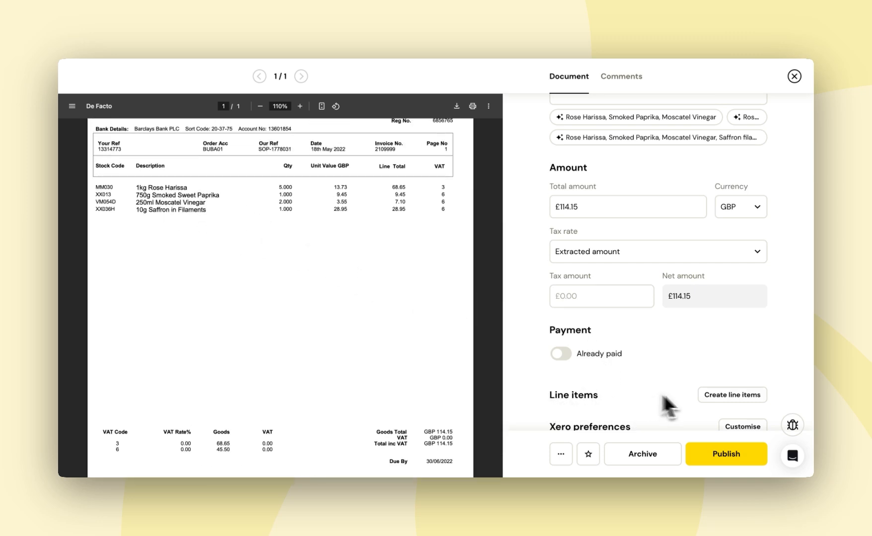
# - Create line items for the document by automatically capturing them from the invoice, and check their totals
pyautogui.click(720, 396)
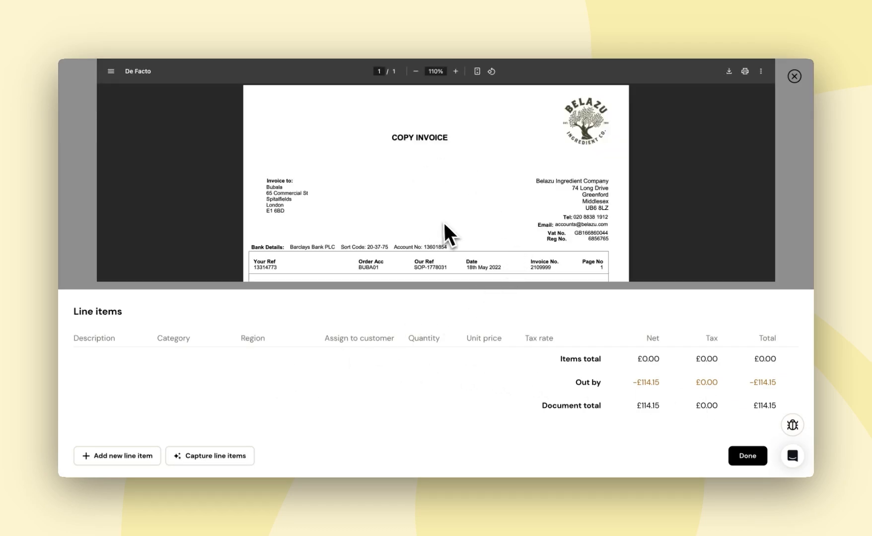
pyautogui.scroll(-5, 444, 228)
pyautogui.scroll(1, 447, 224)
pyautogui.scroll(-2, 448, 234)
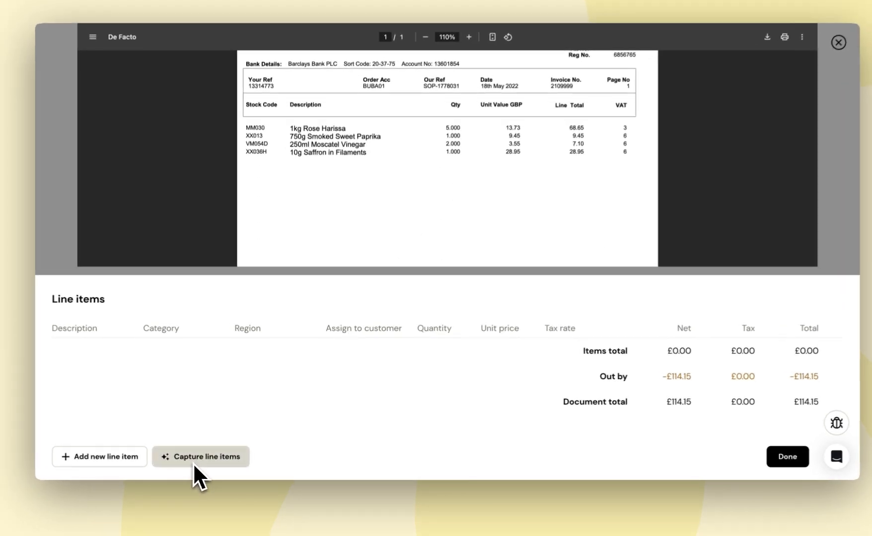
pyautogui.click(195, 460)
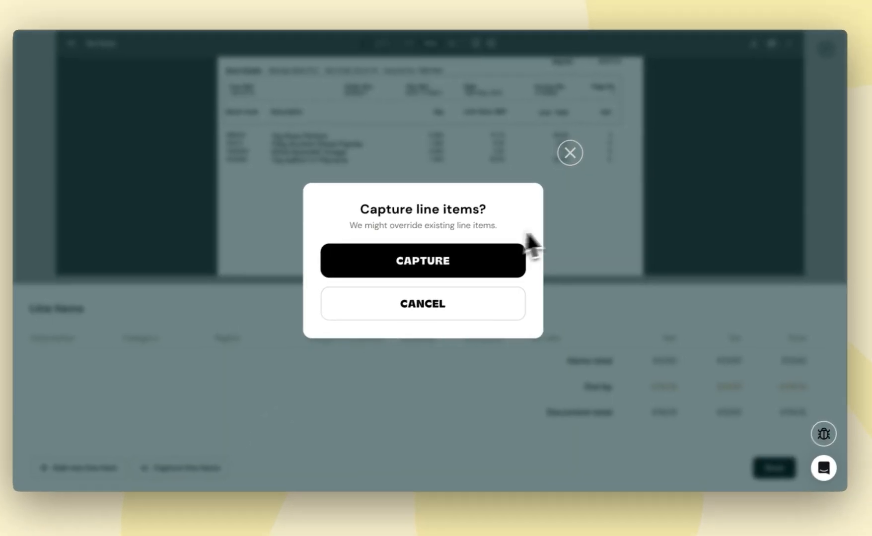
pyautogui.click(420, 269)
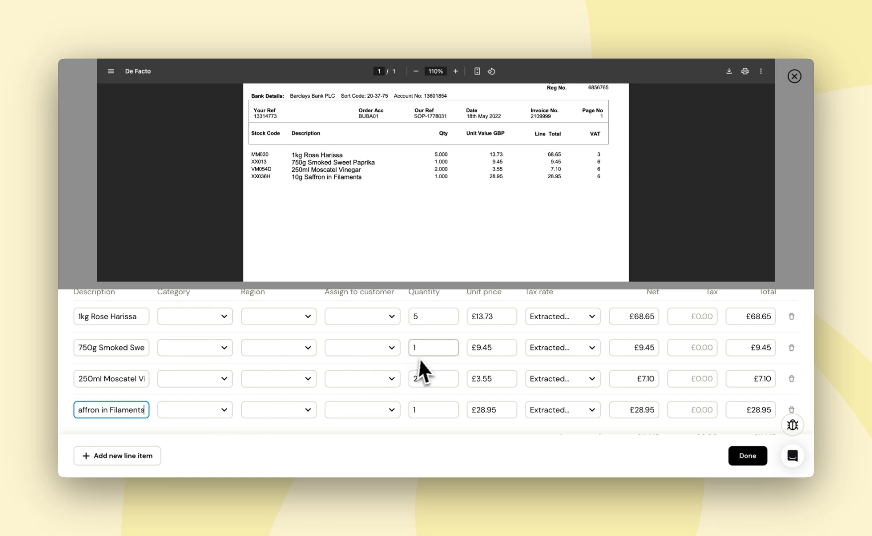
pyautogui.scroll(-3, 423, 356)
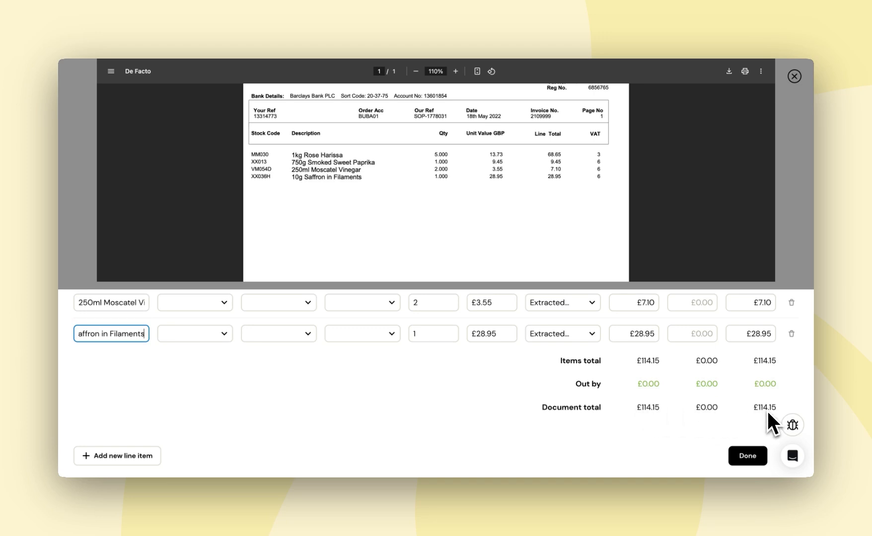
# - Set the category of all four line items to 310 – Cost of Goods Sold and finish editing the line items
pyautogui.scroll(5, 588, 403)
pyautogui.click(220, 335)
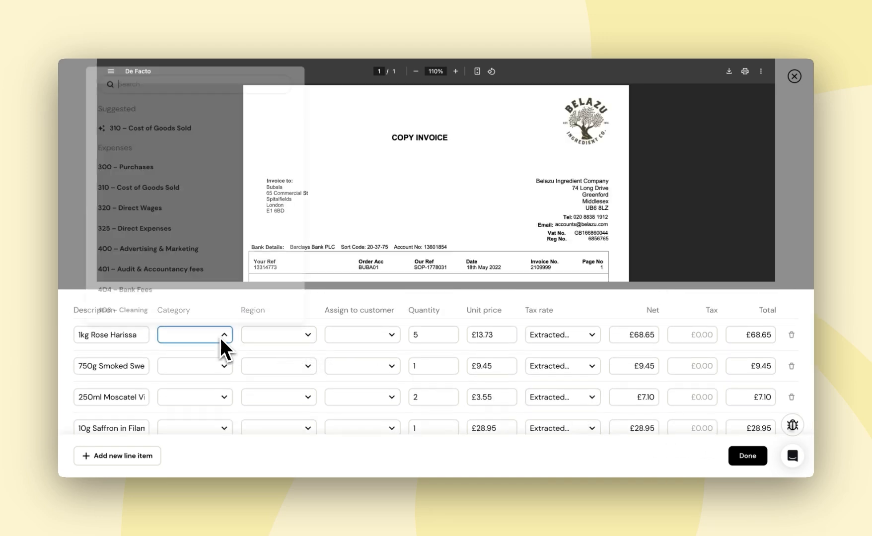
pyautogui.click(201, 188)
pyautogui.click(204, 366)
pyautogui.click(168, 128)
pyautogui.click(206, 400)
pyautogui.click(246, 131)
pyautogui.click(221, 427)
pyautogui.click(197, 127)
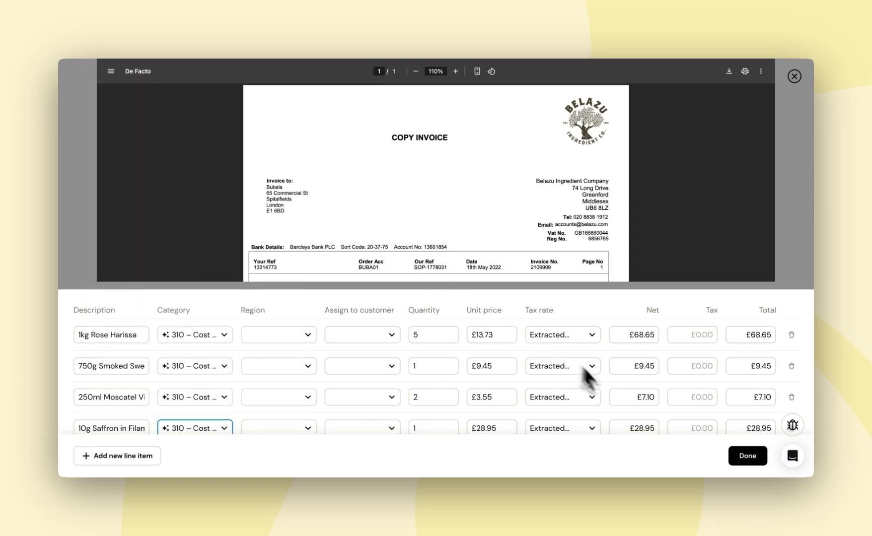
pyautogui.scroll(-2, 595, 372)
pyautogui.click(749, 457)
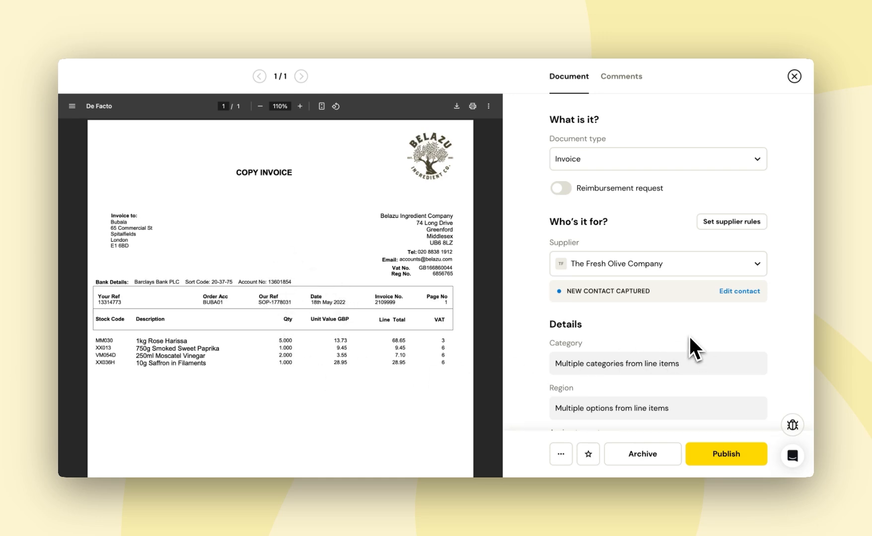
# - Look through the supplier rules available for The Fresh Olive Company and close them without saving
pyautogui.scroll(-1, 689, 335)
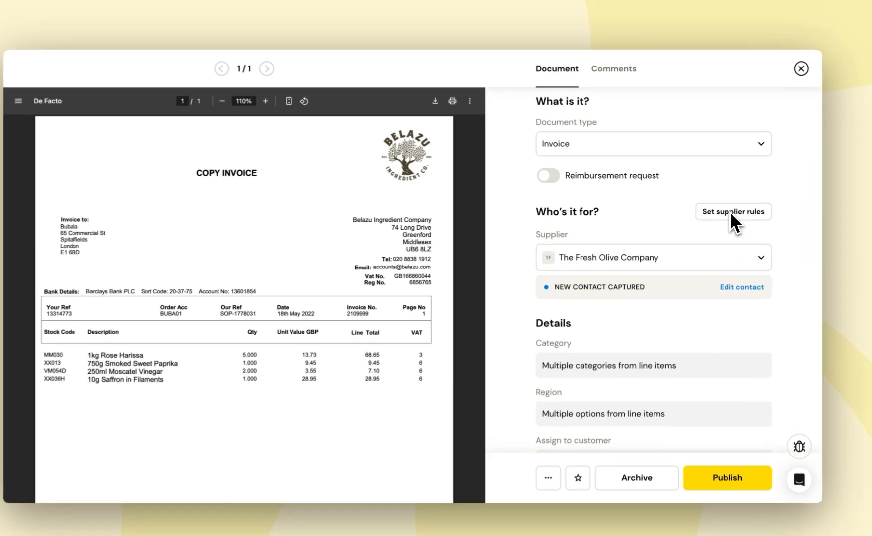
pyautogui.click(732, 212)
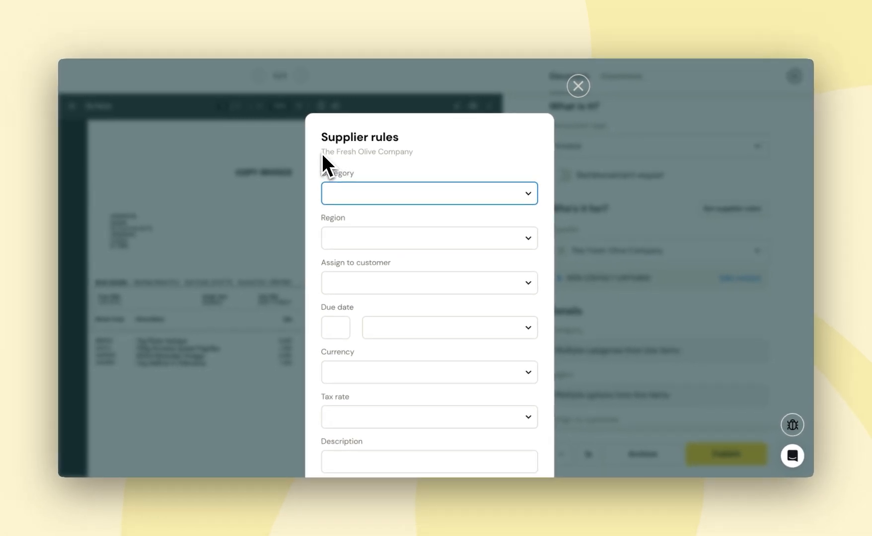
pyautogui.moveTo(321, 152); pyautogui.dragTo(425, 152)
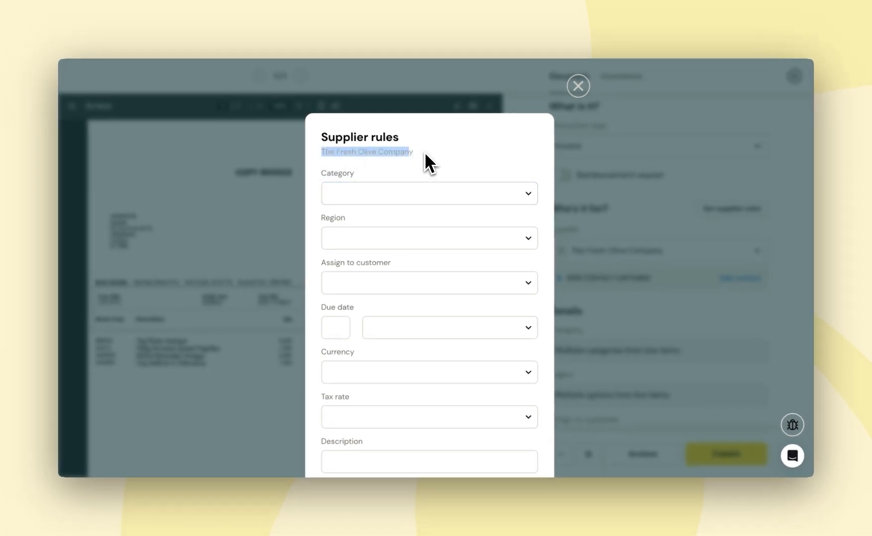
pyautogui.click(425, 152)
pyautogui.scroll(-1, 491, 185)
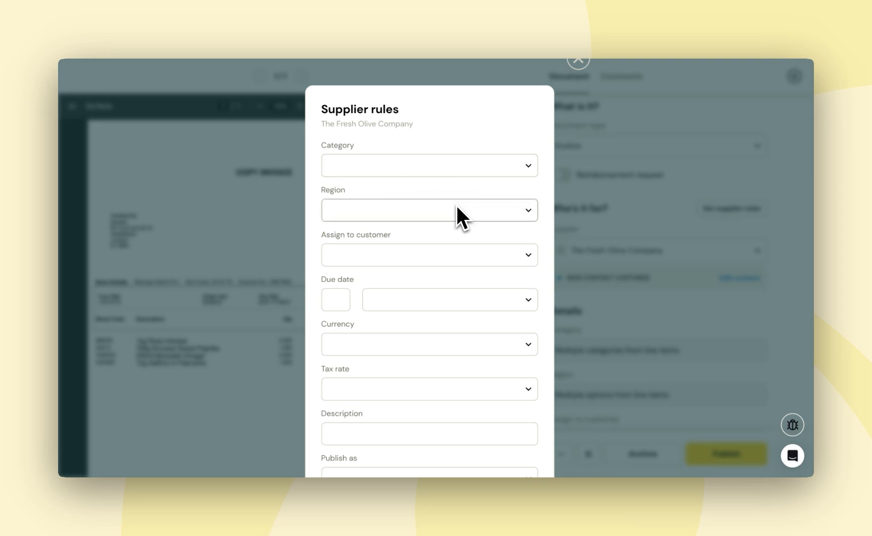
pyautogui.scroll(-1, 456, 205)
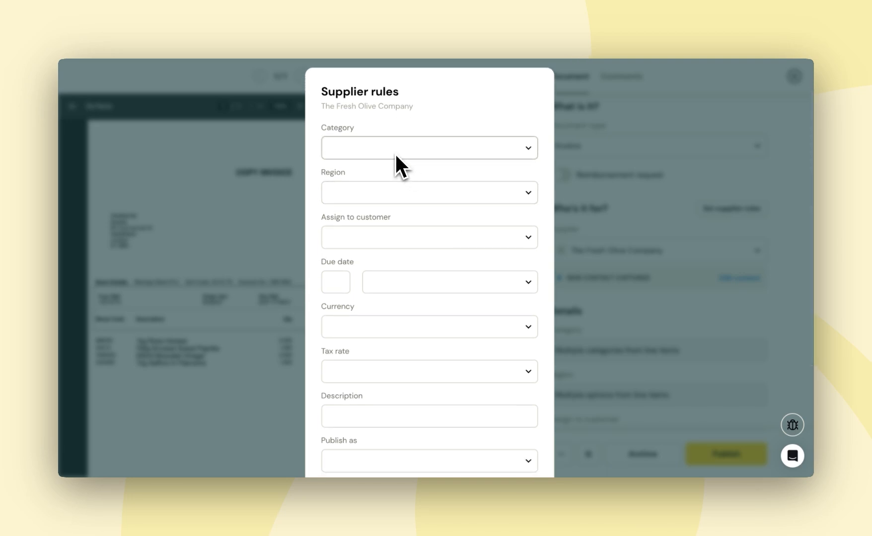
pyautogui.scroll(-5, 425, 287)
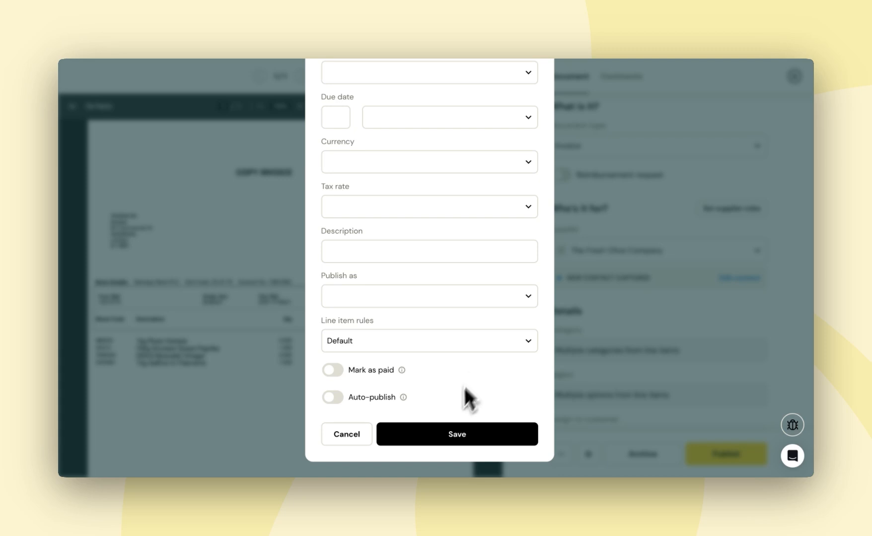
pyautogui.click(346, 435)
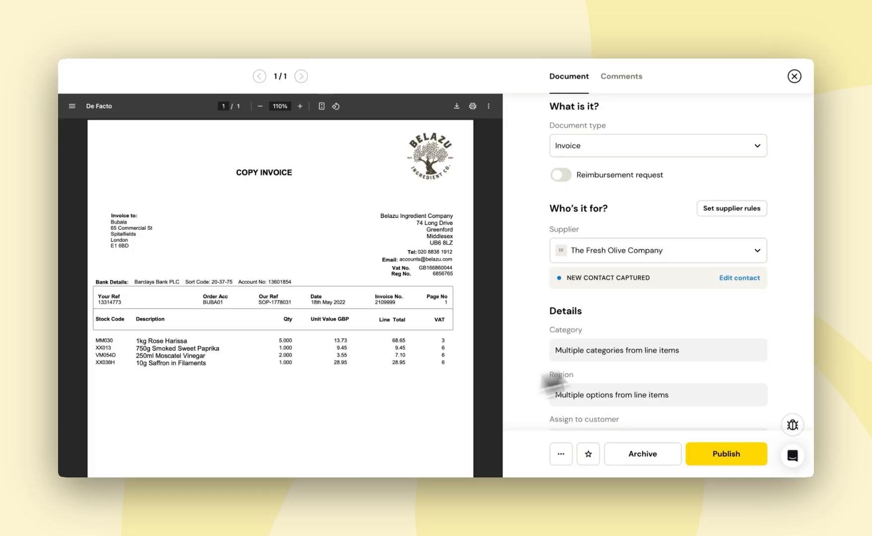
pyautogui.scroll(1, 644, 321)
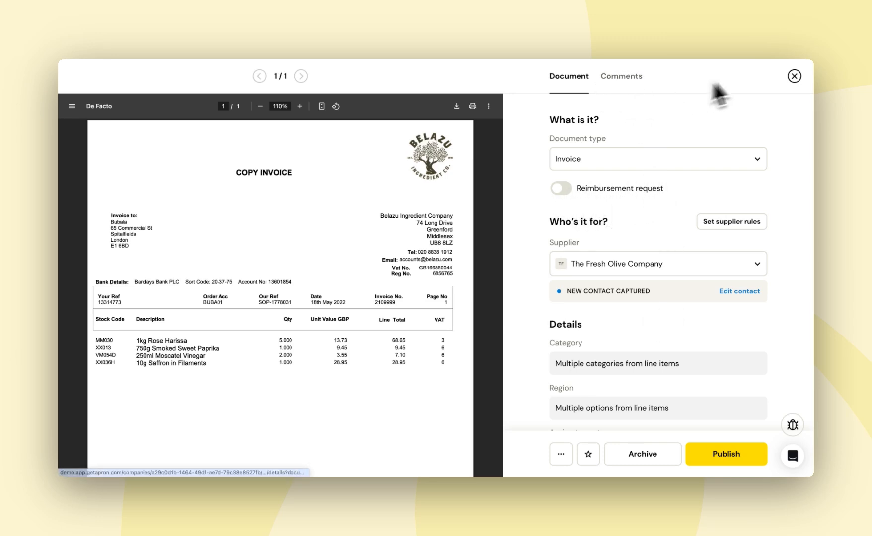
# - Close the document details, publish The Fresh Olive Company document to Xero and view the published purchases
pyautogui.click(795, 77)
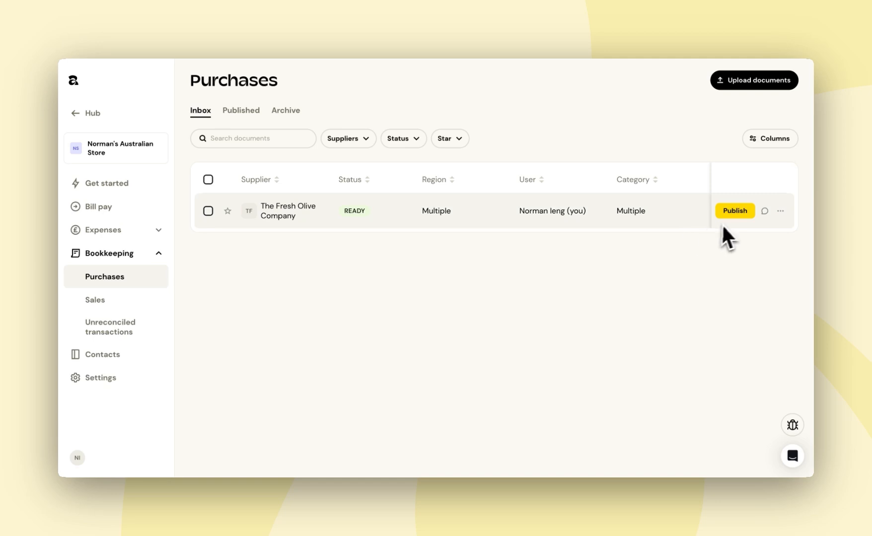
pyautogui.click(735, 211)
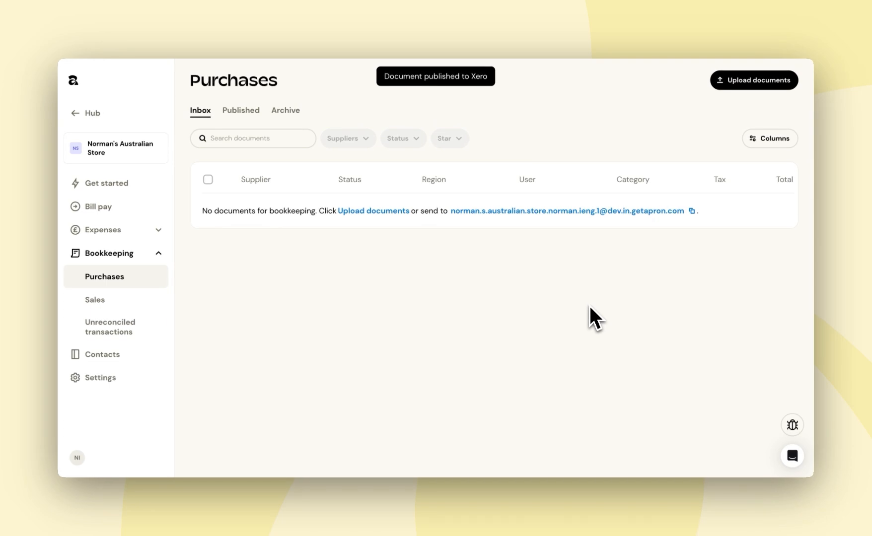
pyautogui.click(236, 115)
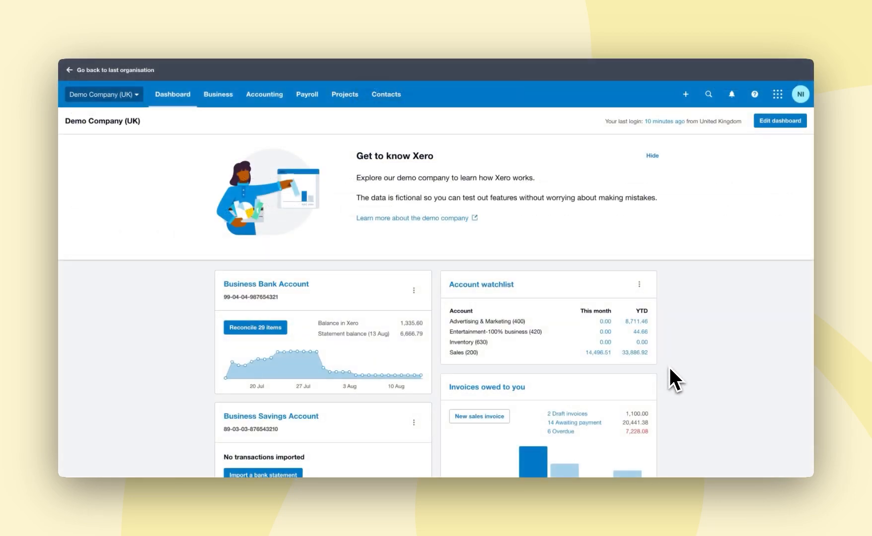
# - Switch to Xero, open The Fresh Olive Company bill among the bills awaiting payment, and view its attached Belazu Ingredient co.pdf
pyautogui.scroll(-5, 669, 369)
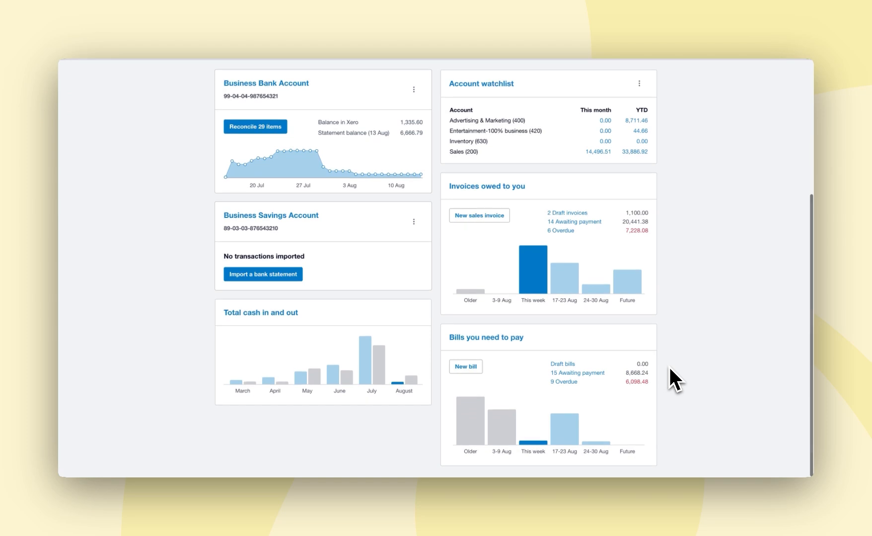
pyautogui.click(482, 341)
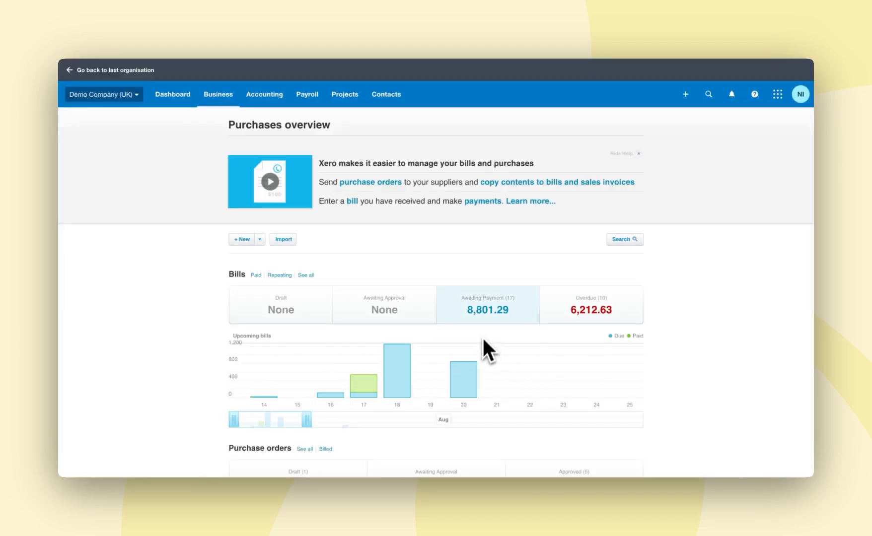
pyautogui.click(485, 308)
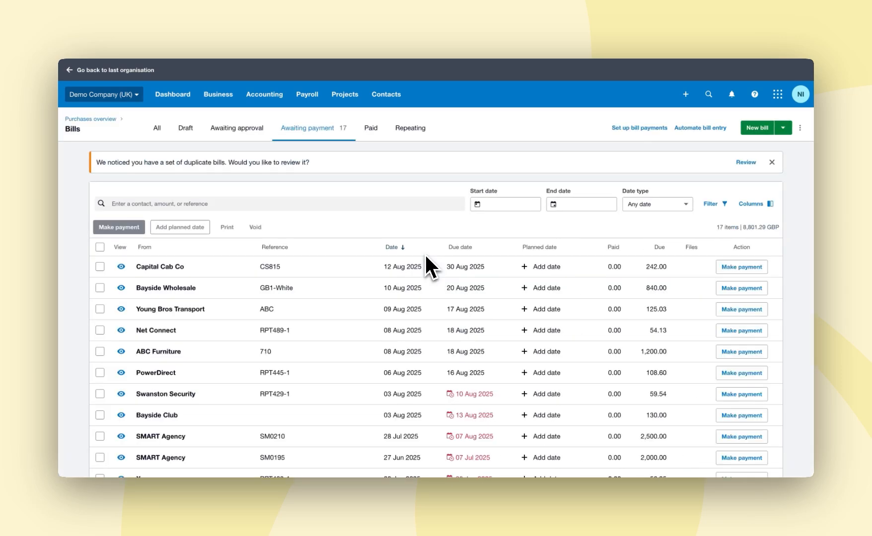
pyautogui.scroll(-3, 425, 256)
pyautogui.scroll(-2, 426, 255)
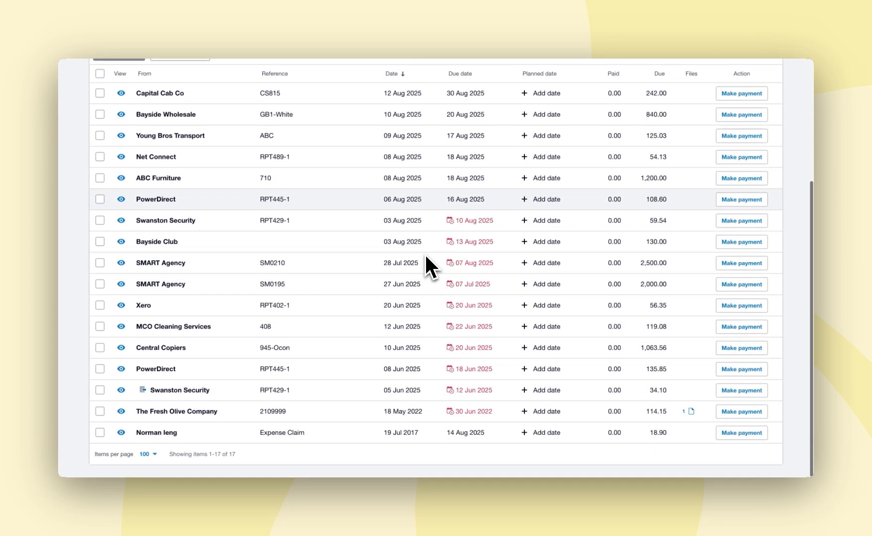
pyautogui.click(191, 418)
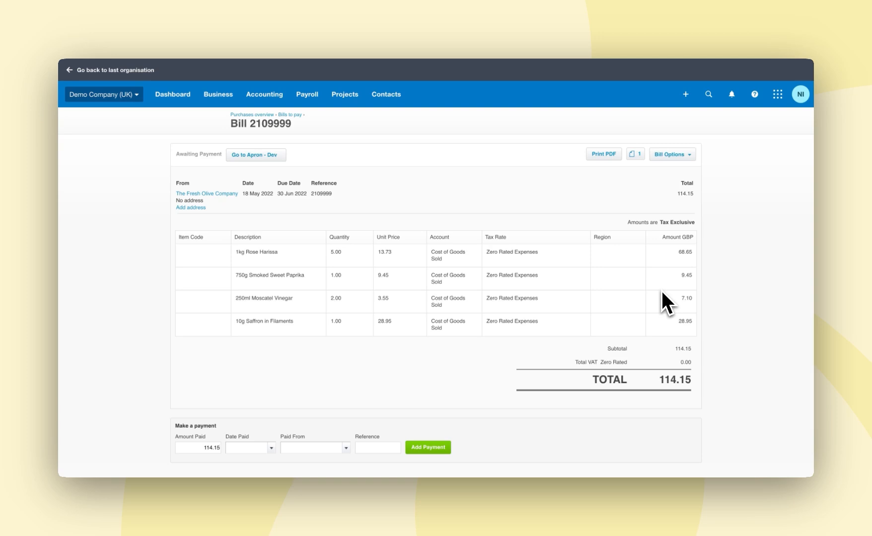
pyautogui.click(635, 154)
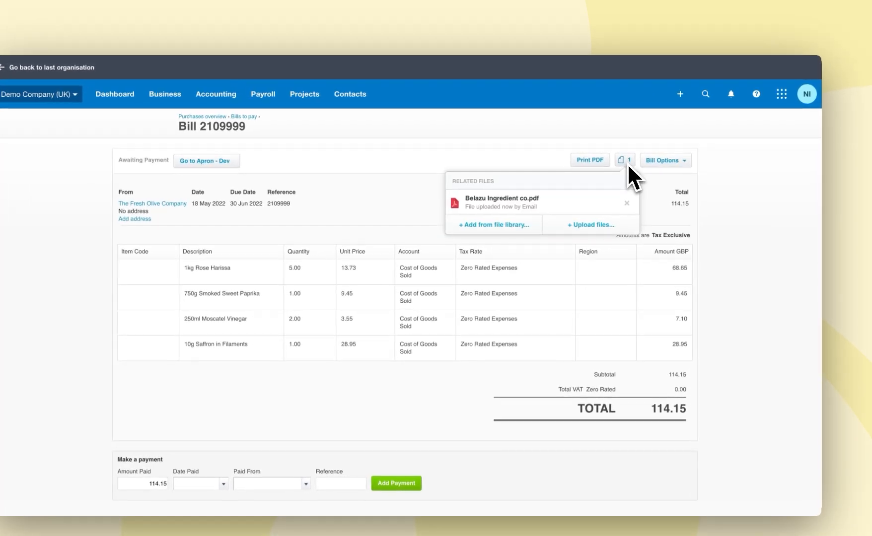
pyautogui.click(518, 204)
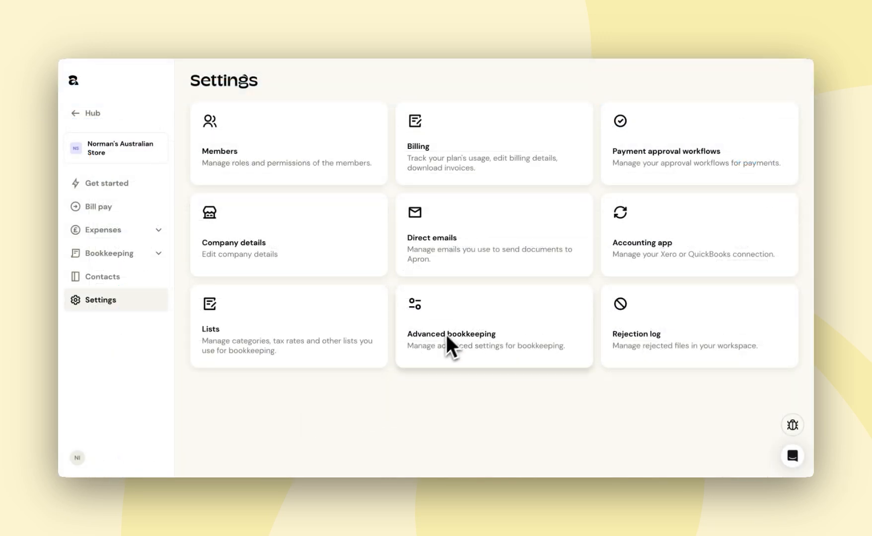
# - In Apron's advanced bookkeeping settings, examine the status options of the default Xero preferences for purchases without changing them
pyautogui.click(470, 326)
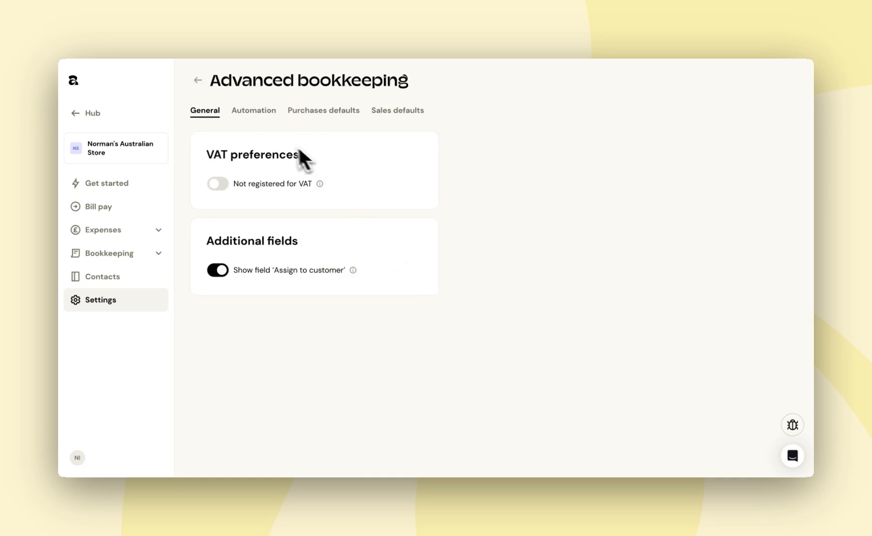
pyautogui.click(319, 110)
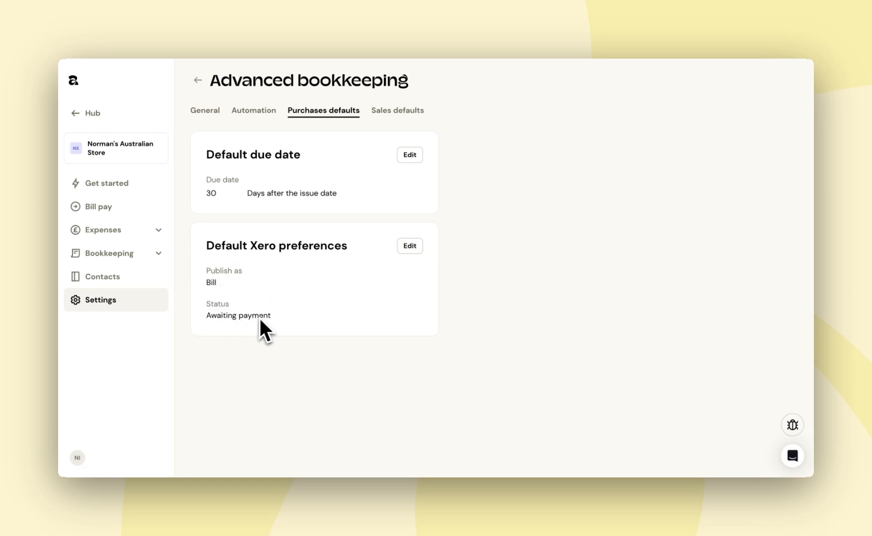
pyautogui.click(405, 246)
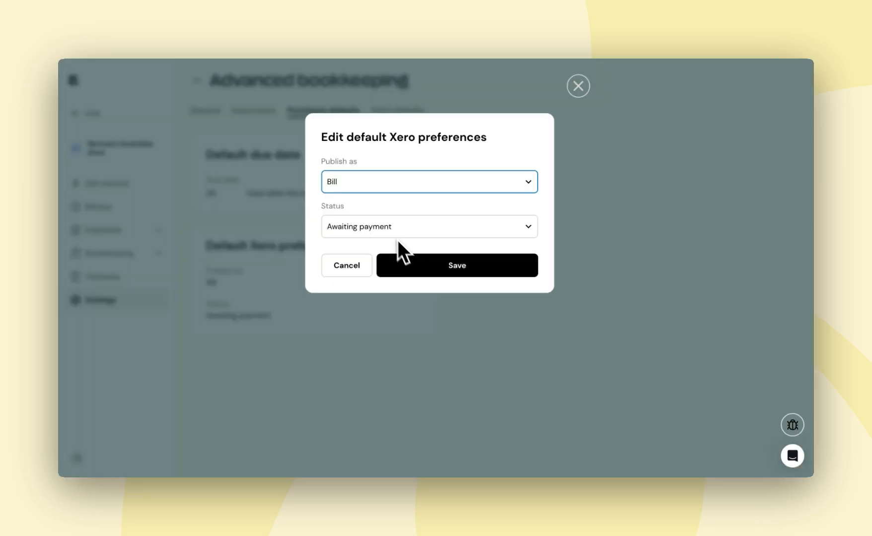
pyautogui.click(385, 226)
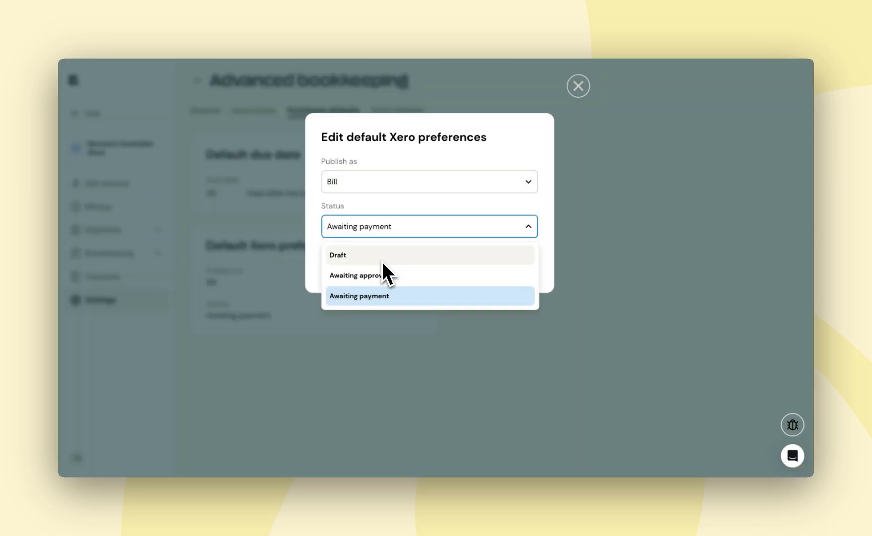
pyautogui.click(337, 372)
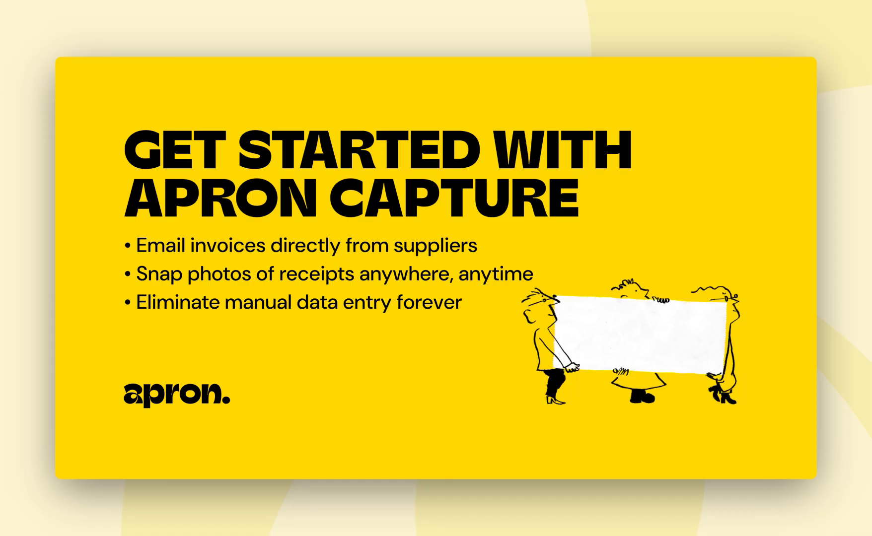